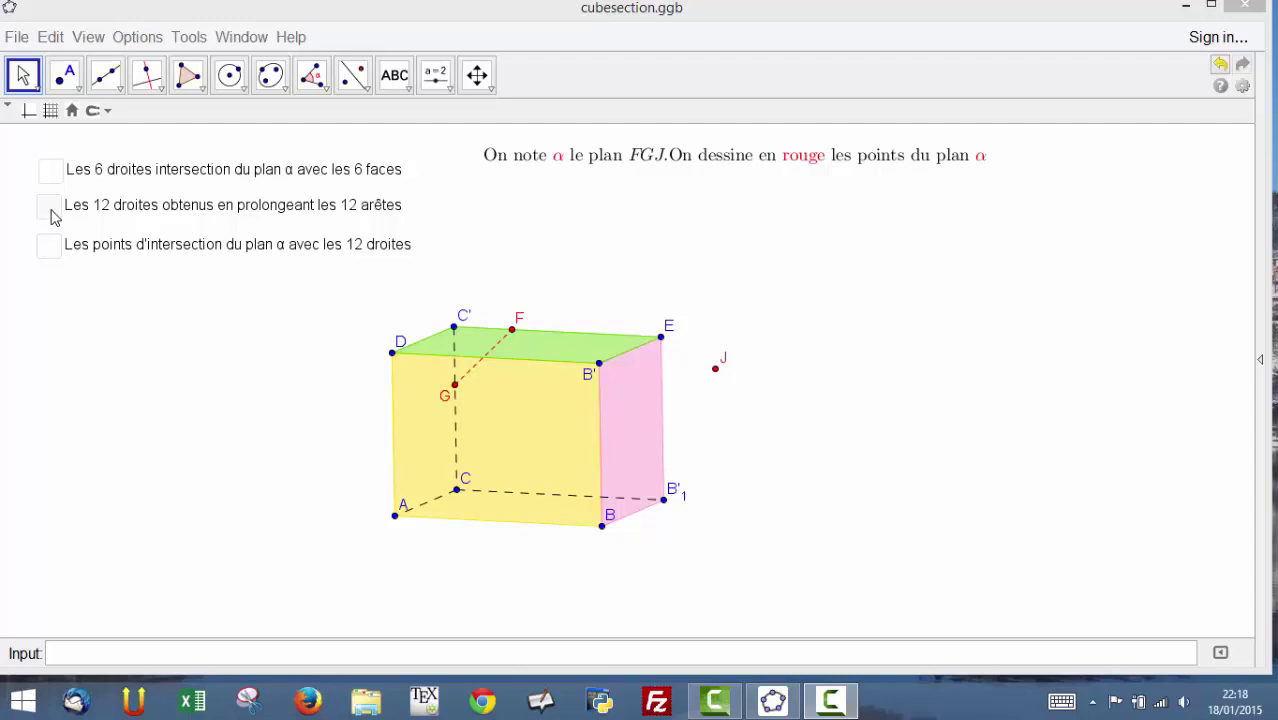
Show the 12 lines extending the edges and slide point J along line DB' past D, then back beyond B'.
{"action": "left_click", "coordinate": [53, 217]}
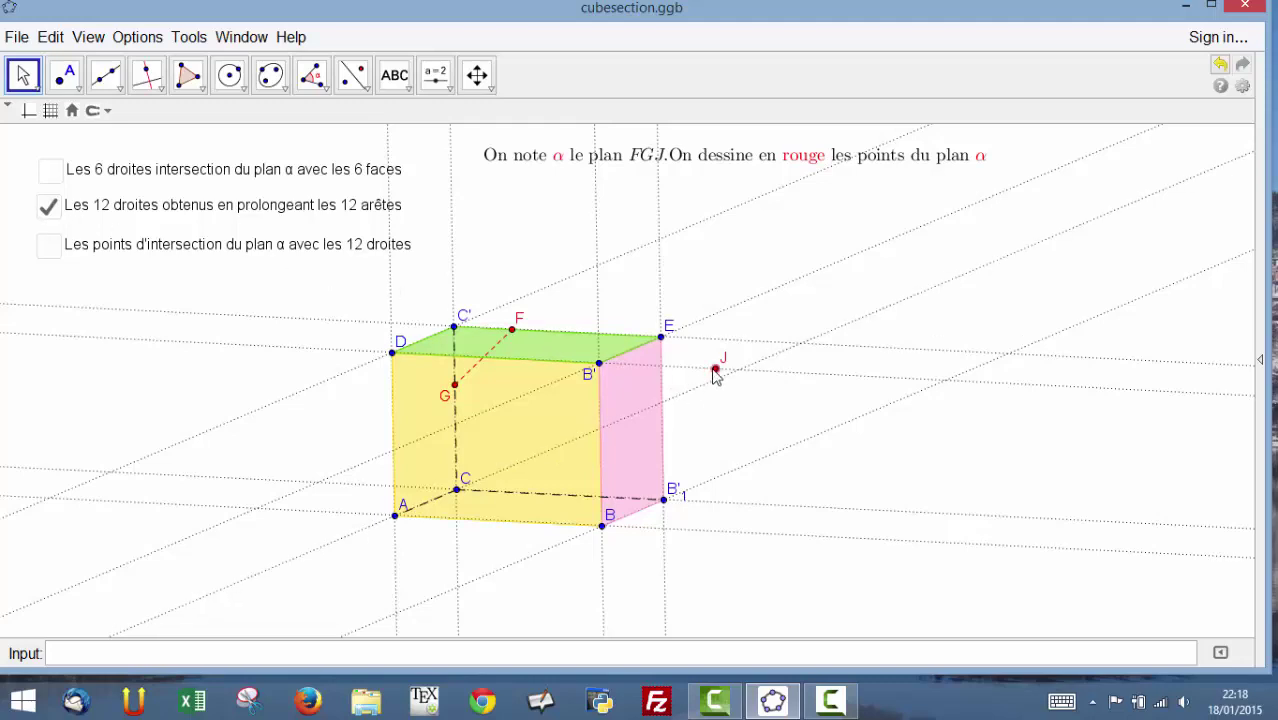
{"action": "left_click_drag", "start_coordinate": [715, 372], "coordinate": [314, 362]}
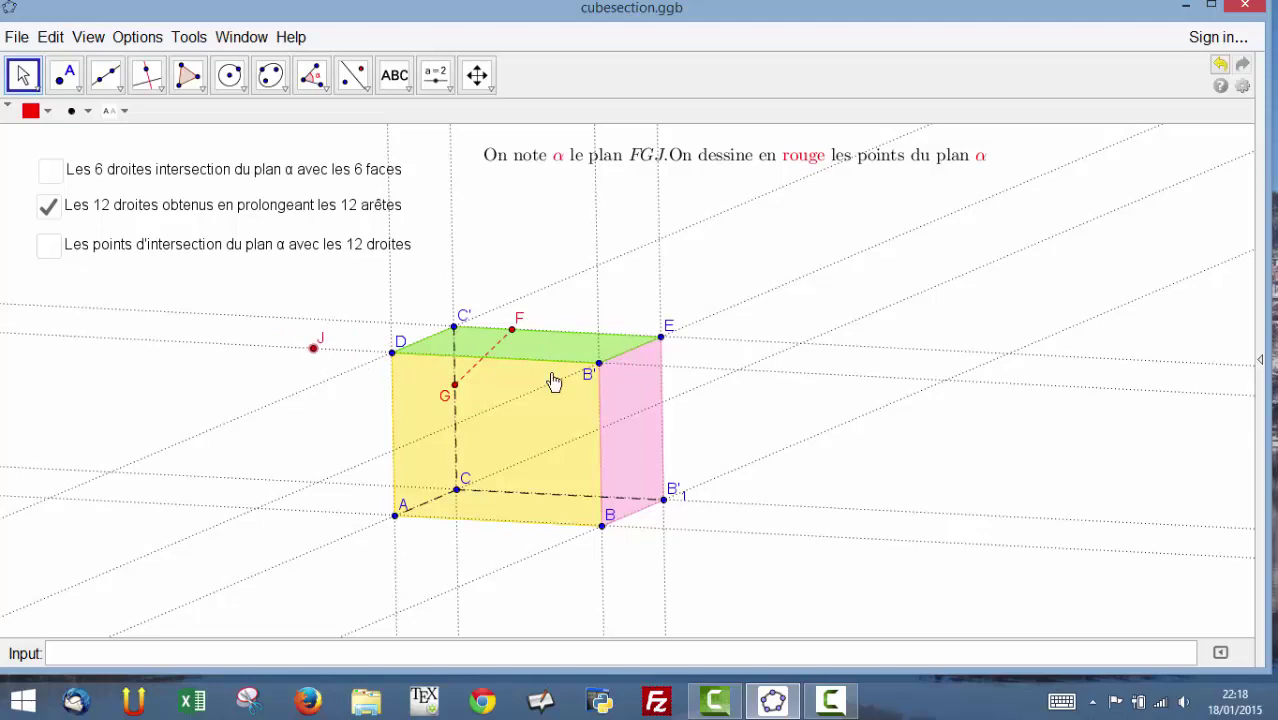
{"action": "left_click_drag", "start_coordinate": [555, 382], "coordinate": [699, 385]}
Slide F along edge C'E toward E and J closer to B', and hide the 12 extended edge lines.
{"action": "mouse_move", "coordinate": [453, 394]}
{"action": "left_mouse_down"}
{"action": "mouse_move", "coordinate": [459, 442]}
{"action": "mouse_move", "coordinate": [459, 322]}
{"action": "mouse_move", "coordinate": [465, 428]}
{"action": "mouse_move", "coordinate": [451, 378]}
{"action": "mouse_move", "coordinate": [457, 395]}
{"action": "left_mouse_up"}
{"action": "left_click_drag", "start_coordinate": [512, 329], "coordinate": [541, 344]}
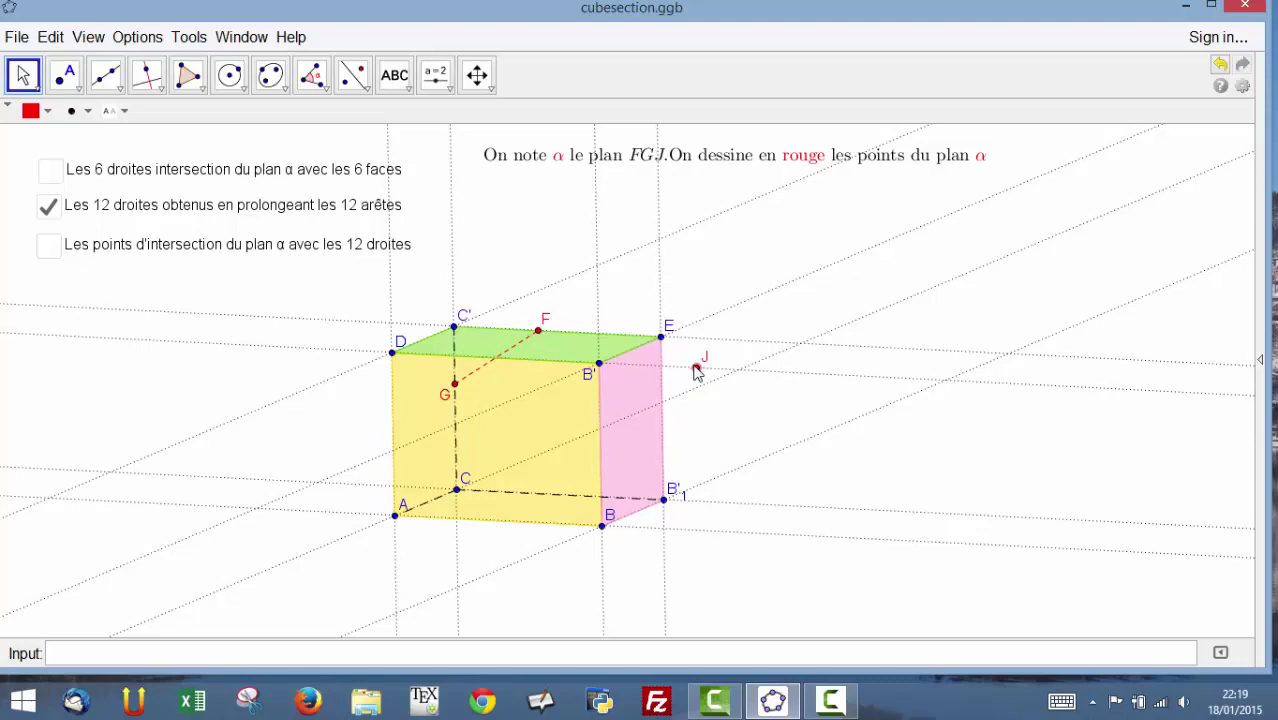
{"action": "left_click_drag", "start_coordinate": [697, 371], "coordinate": [661, 381]}
{"action": "left_click", "coordinate": [48, 210]}
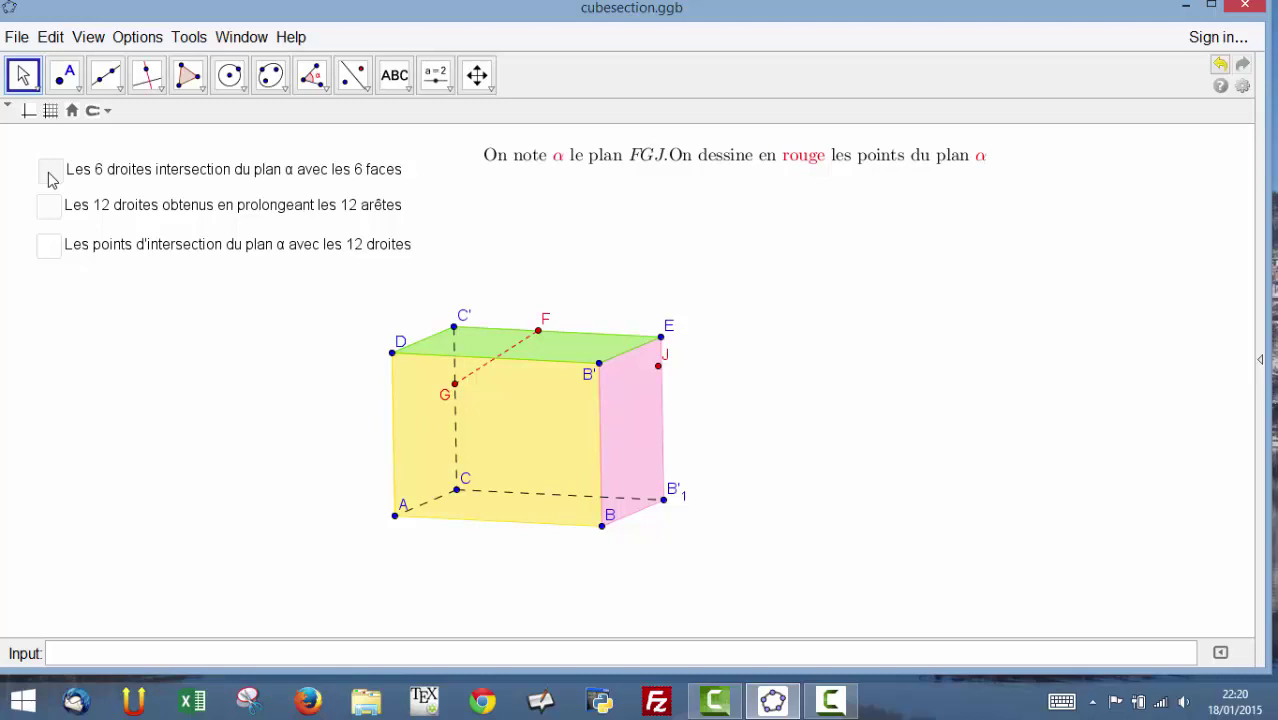
Show the six face intersection lines of plane α and its intersection points with the 12 lines, and slide J farther from B'.
{"action": "left_click", "coordinate": [50, 175]}
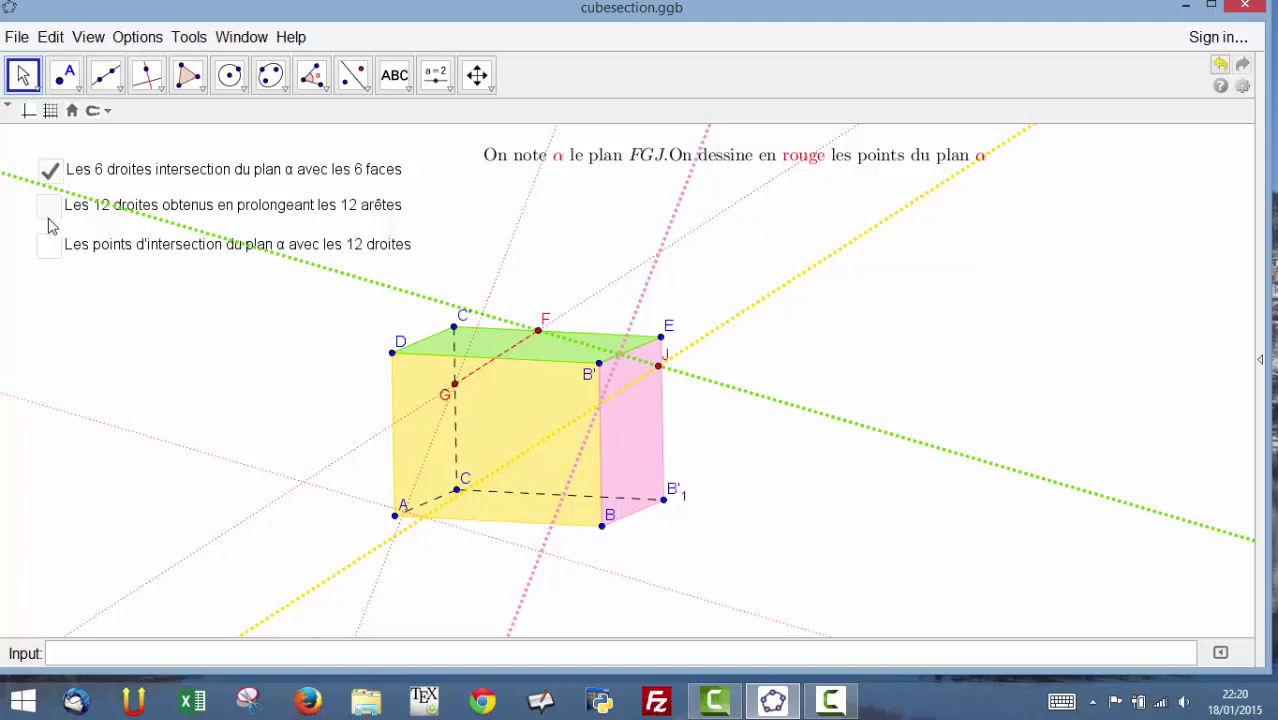
{"action": "left_click", "coordinate": [49, 249]}
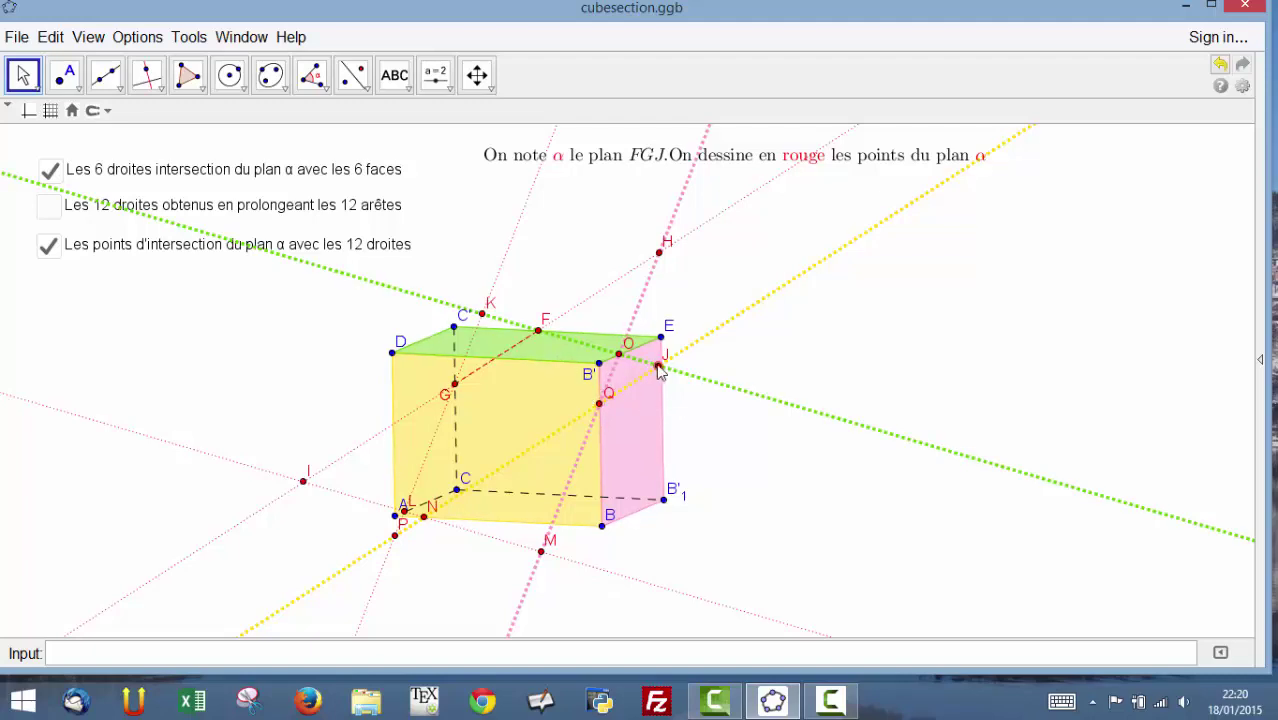
{"action": "left_click_drag", "start_coordinate": [658, 370], "coordinate": [715, 388]}
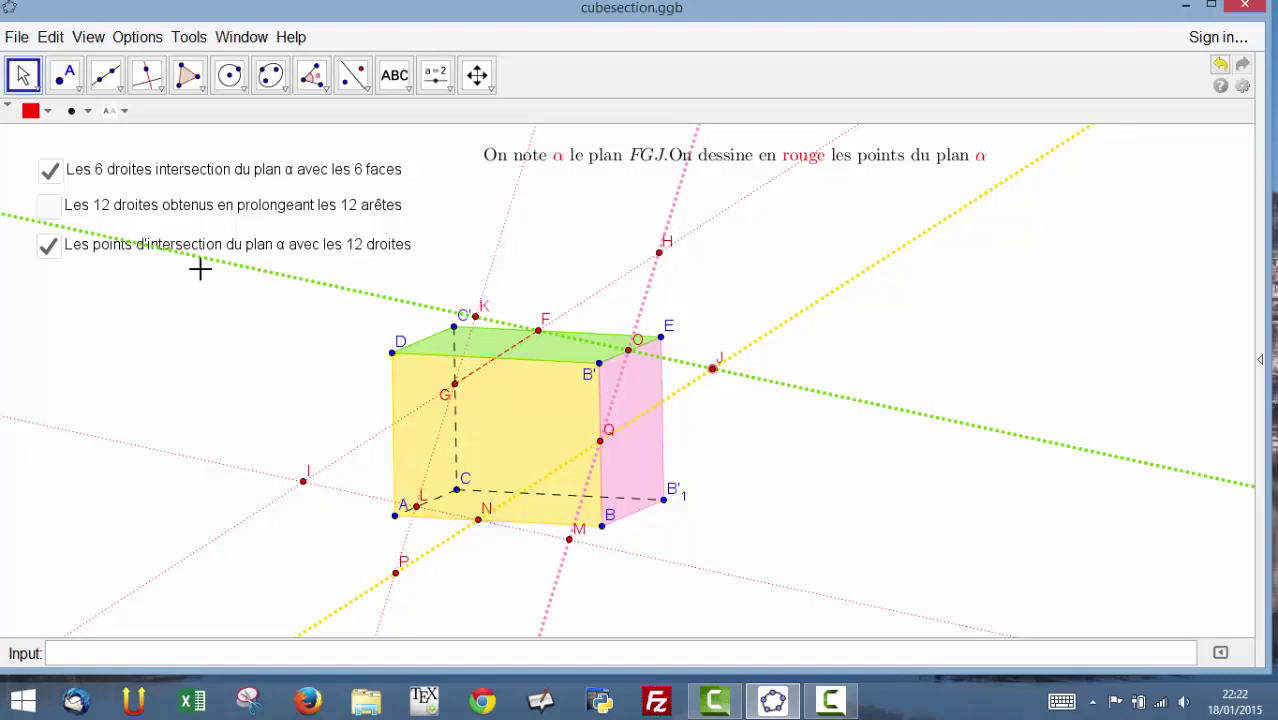
Draw the section of the solid as a polygon through points F, O, Q, N, L and G.
{"action": "left_click", "coordinate": [190, 79]}
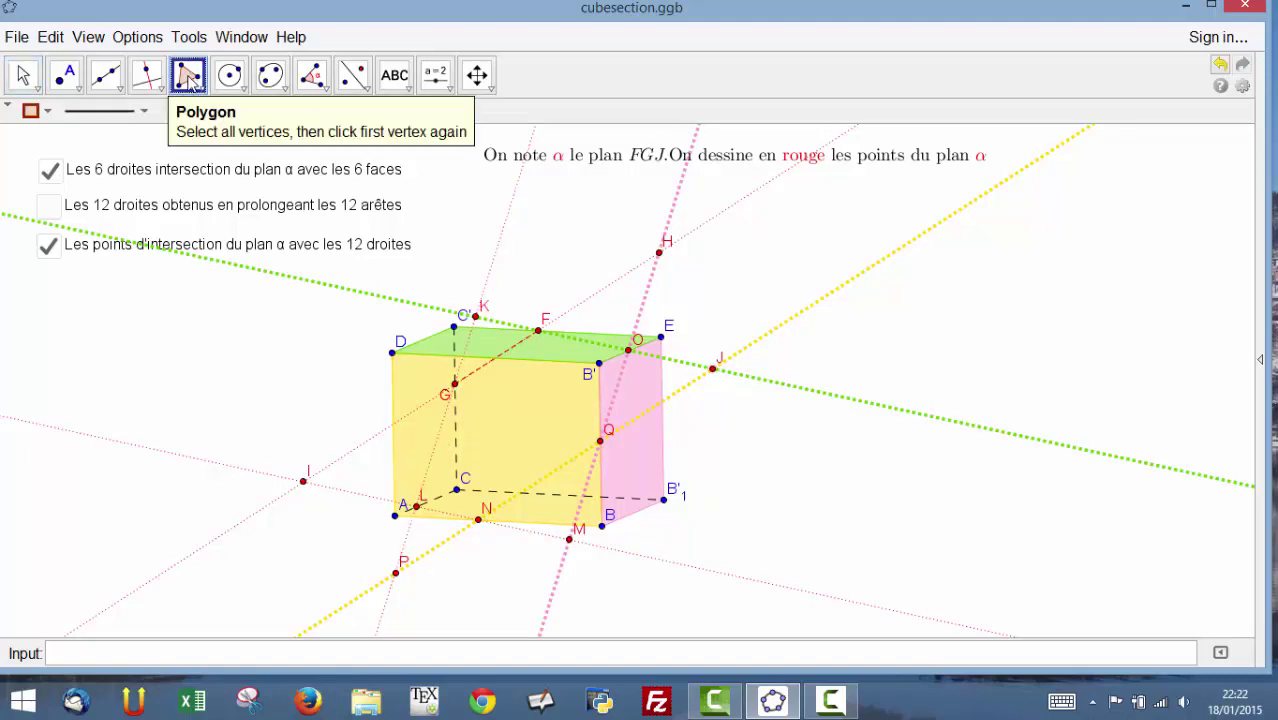
{"action": "left_click", "coordinate": [190, 79]}
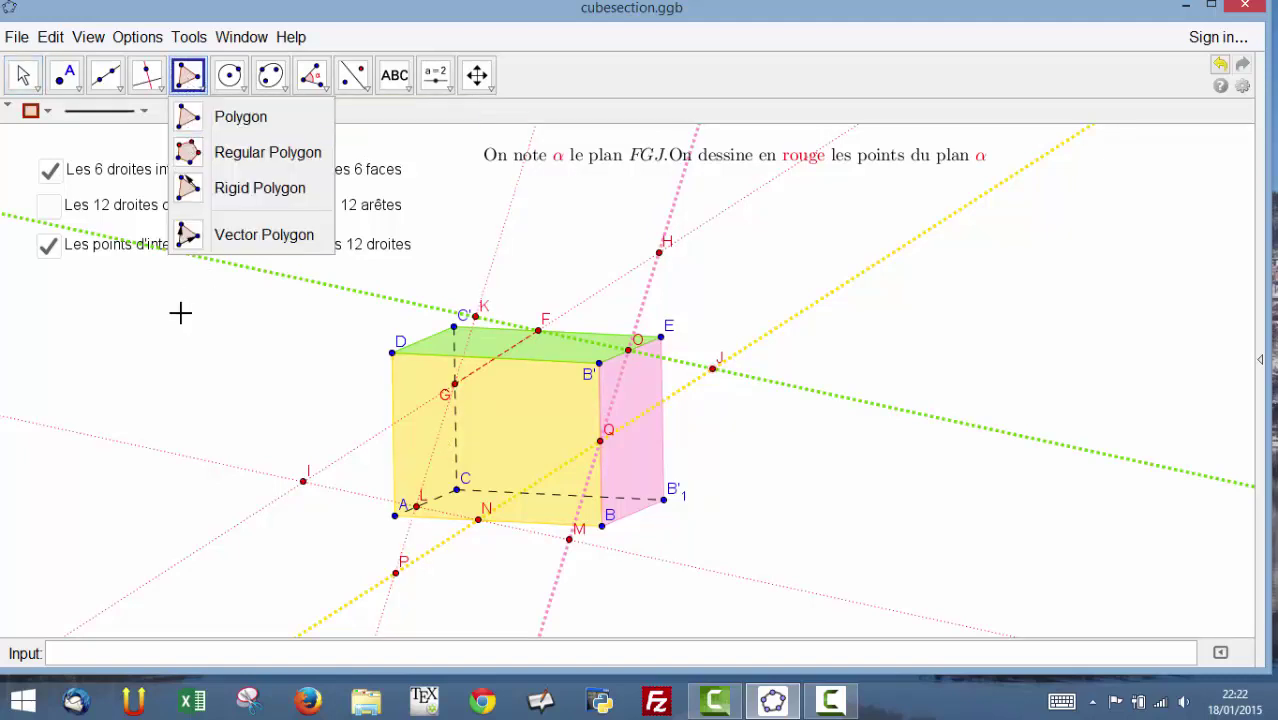
{"action": "left_click", "coordinate": [187, 87]}
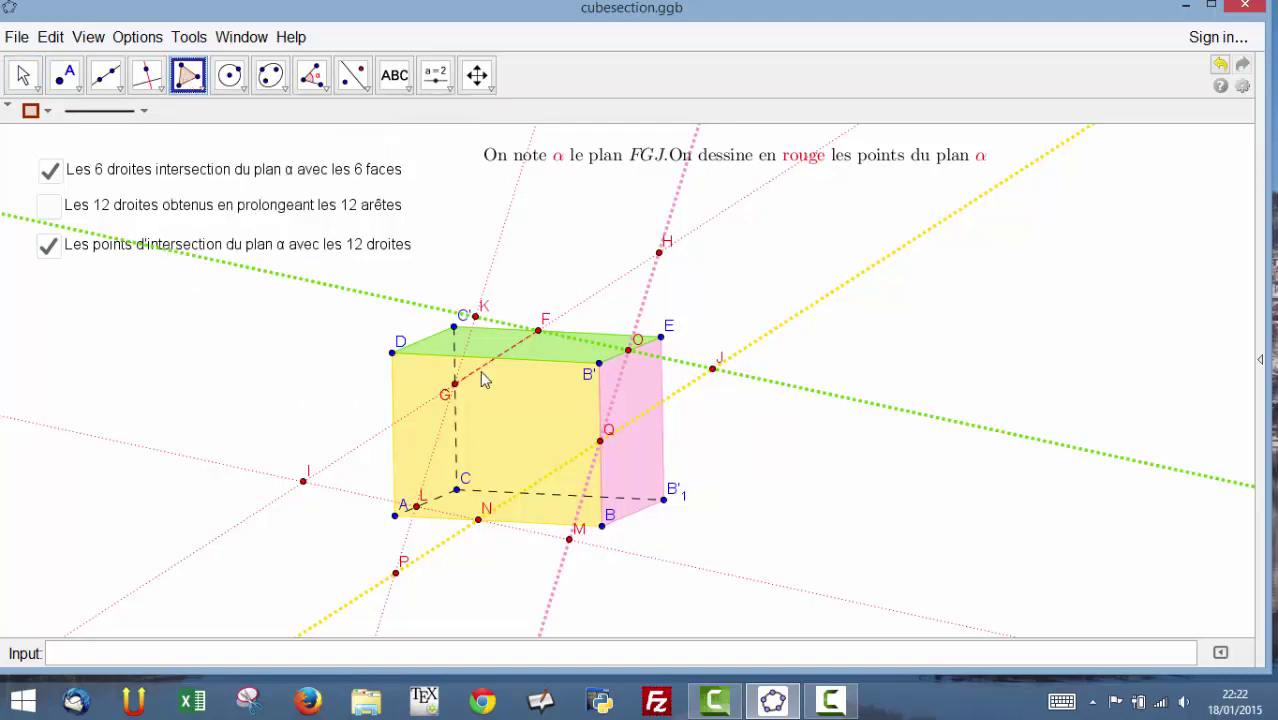
{"action": "left_click", "coordinate": [546, 336]}
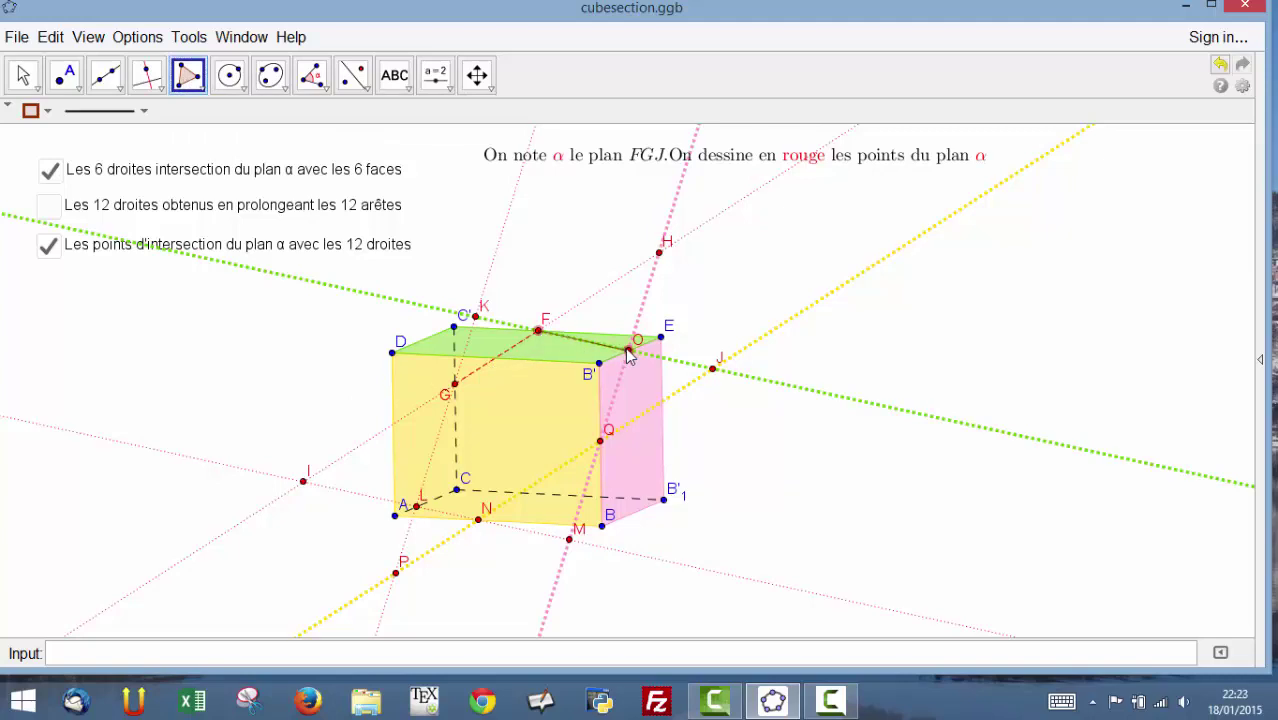
{"action": "left_click", "coordinate": [628, 350]}
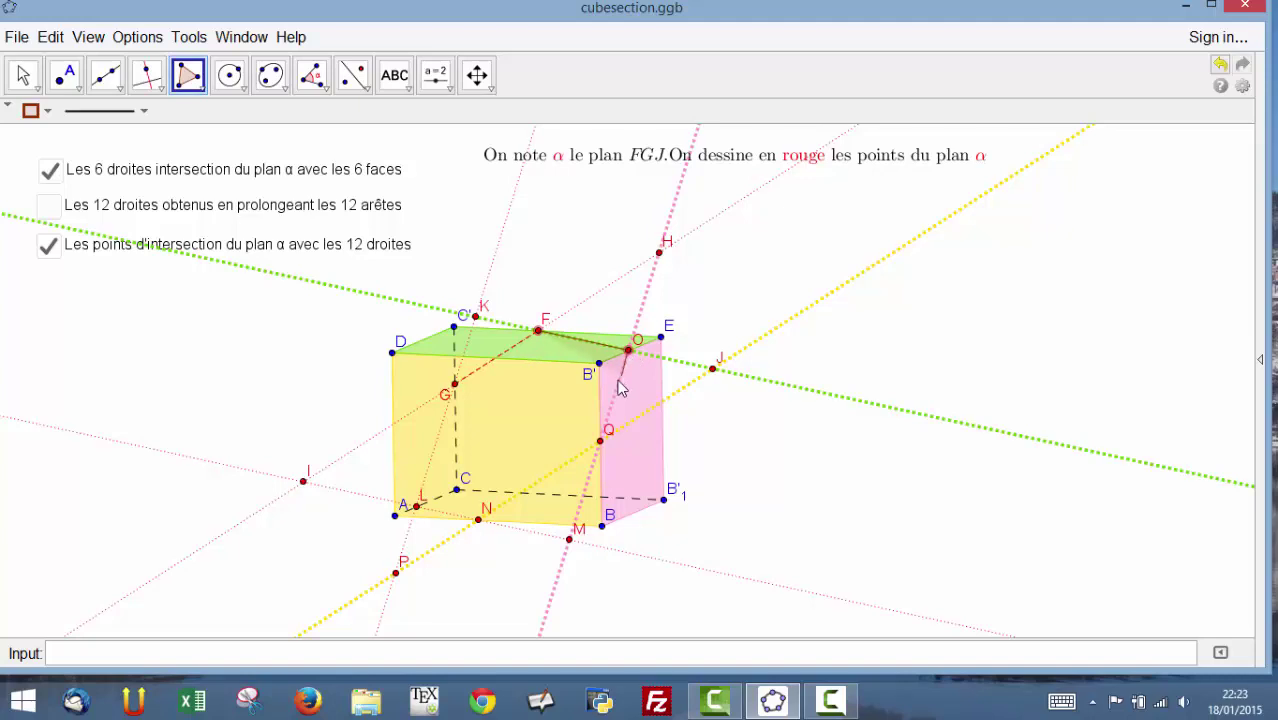
{"action": "left_click", "coordinate": [600, 437]}
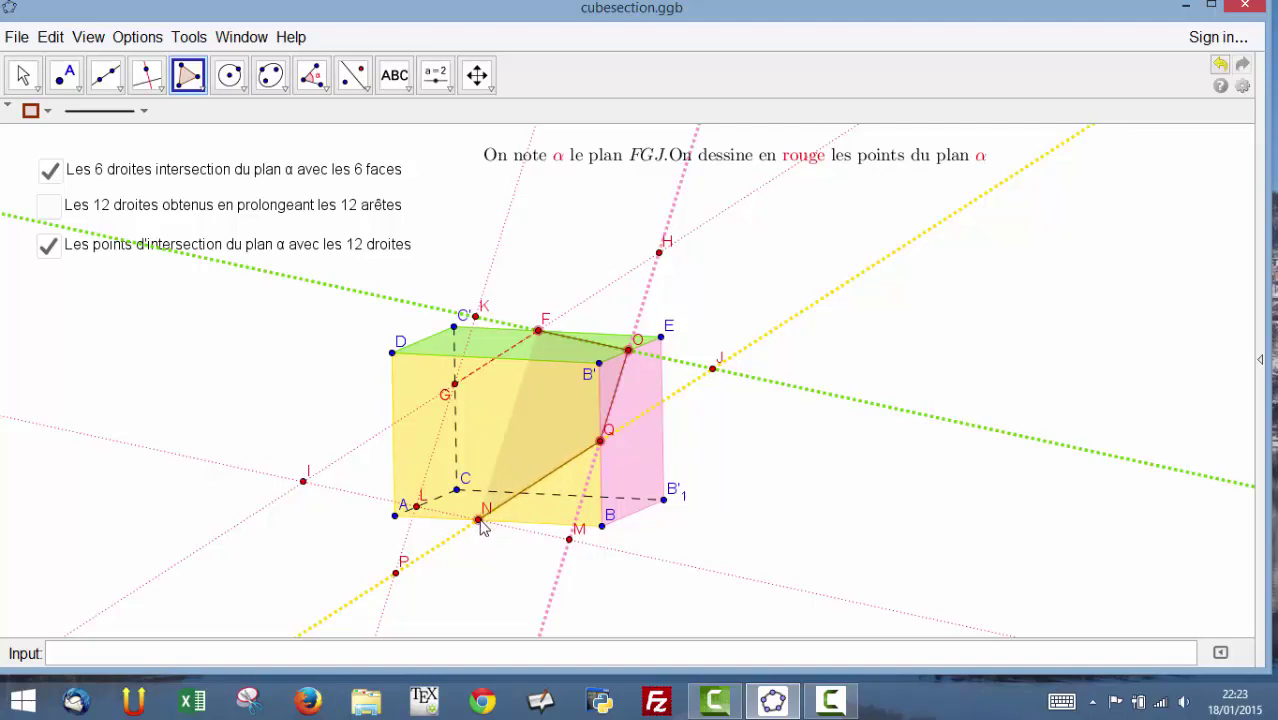
{"action": "left_click", "coordinate": [479, 520]}
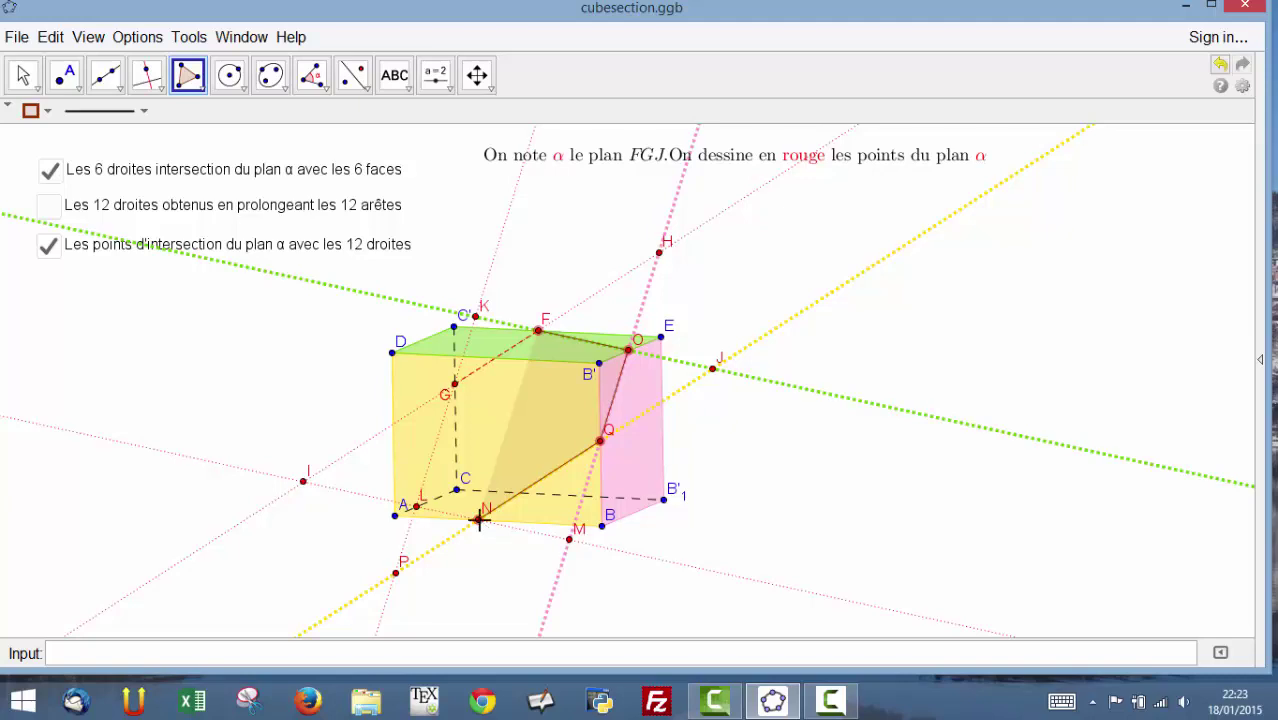
{"action": "left_click", "coordinate": [414, 505]}
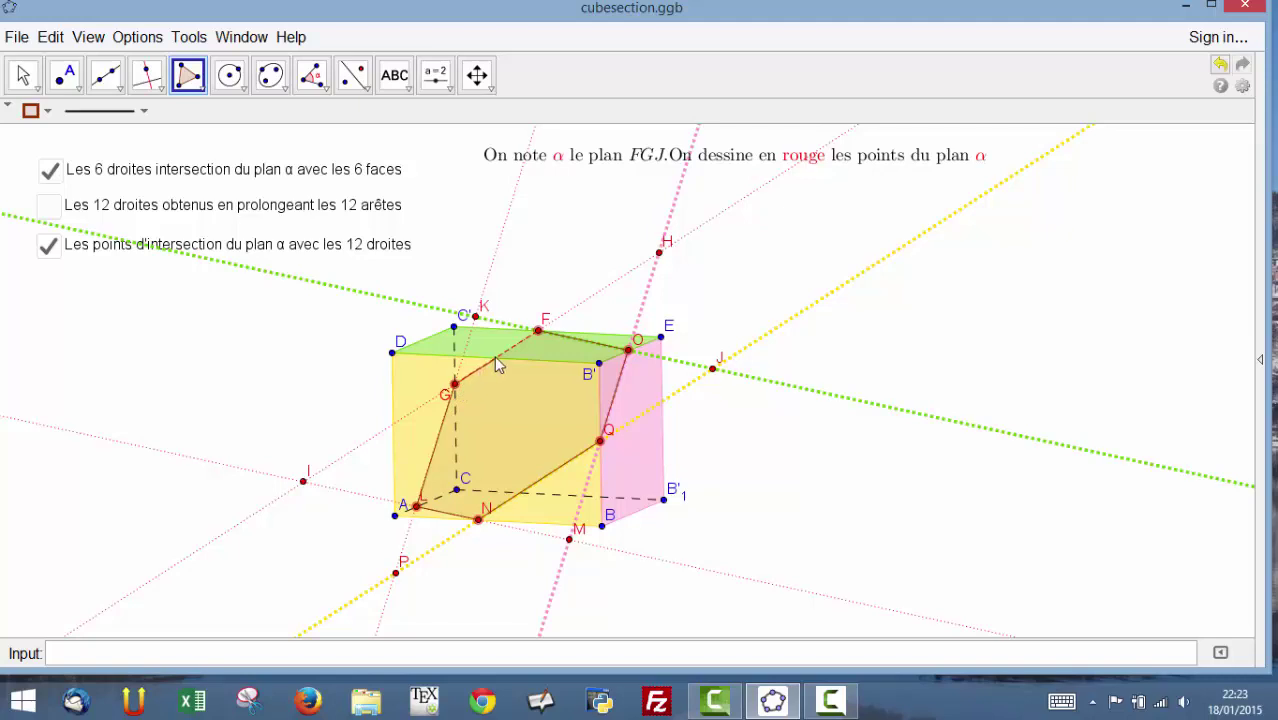
{"action": "left_click", "coordinate": [540, 333]}
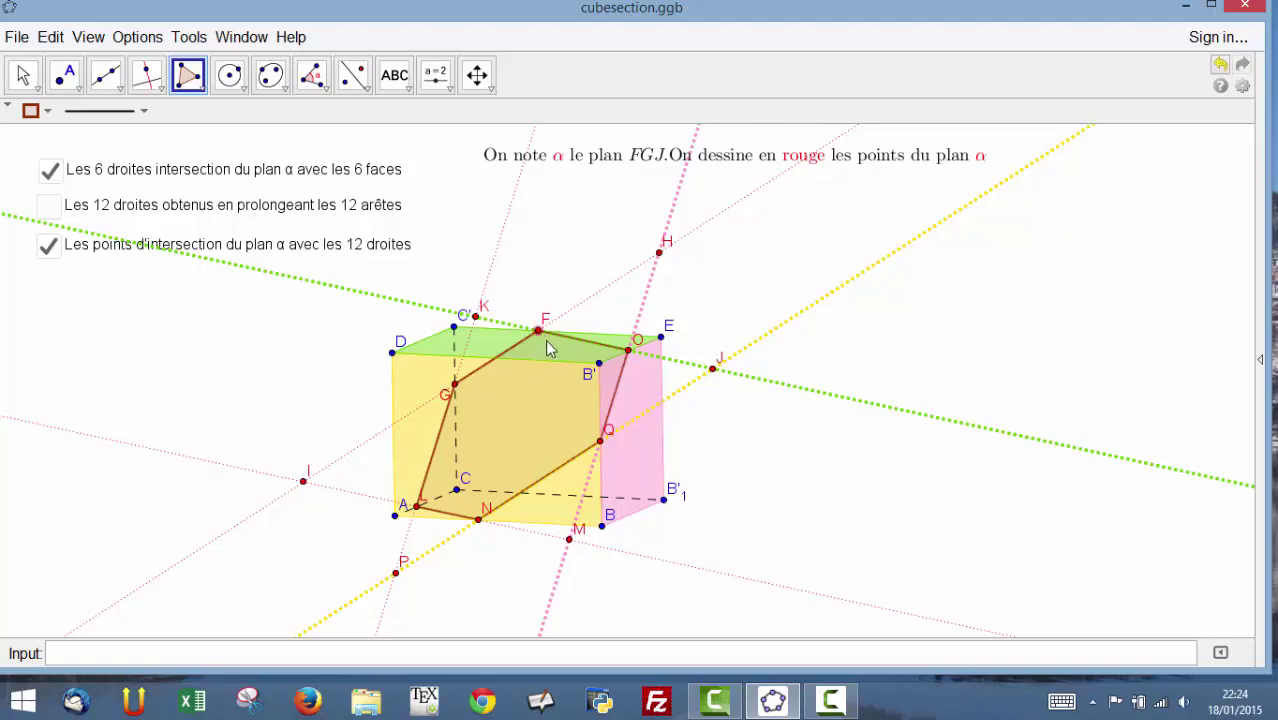
Undo the stray polygon segment beside edge B'E along with the hexagonal section FOQNLG.
{"action": "left_click", "coordinate": [692, 376]}
{"action": "left_click", "coordinate": [646, 377]}
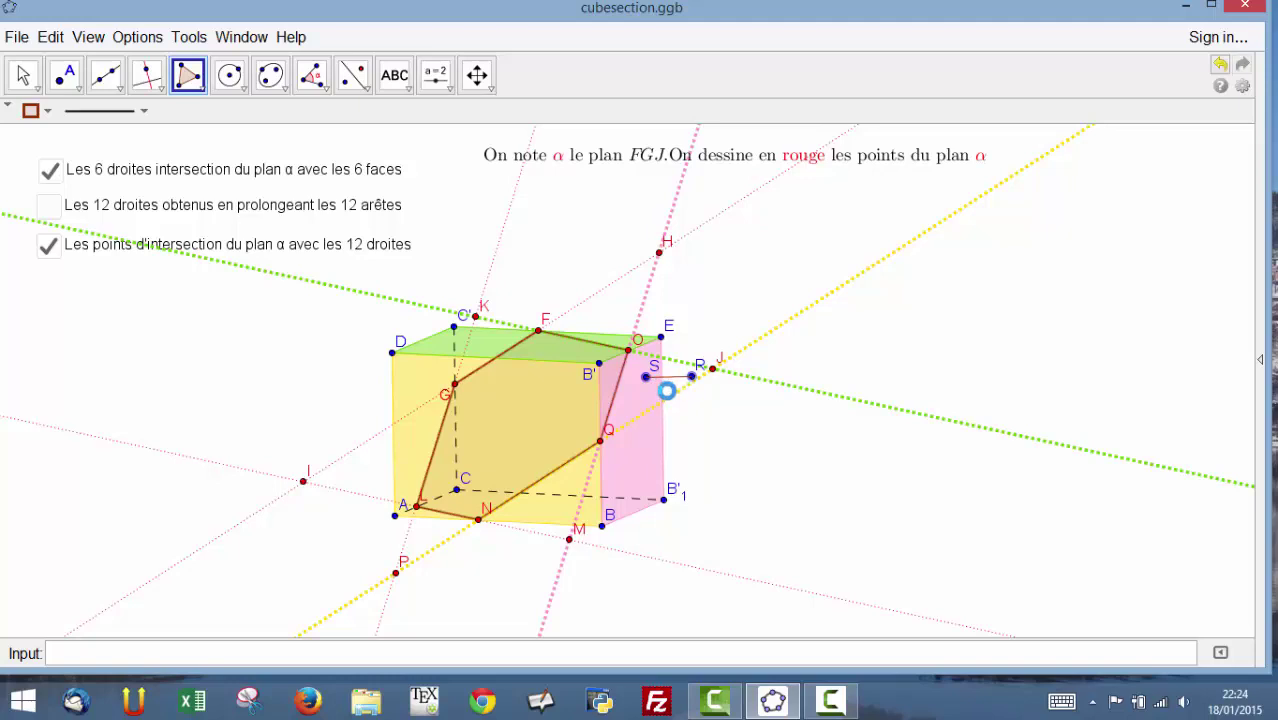
{"action": "key", "text": "ctrl+z"}
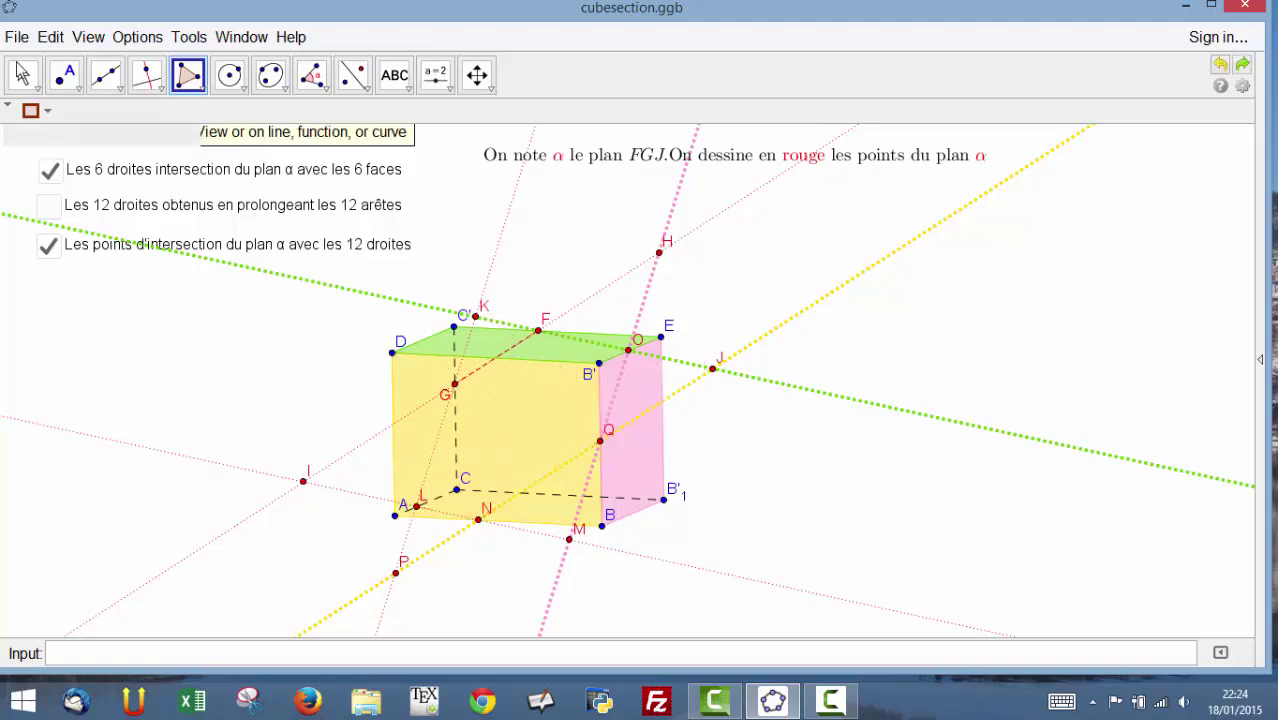
Slide point J much farther from B' along line DB', until N lies beyond B on line AB.
{"action": "left_click", "coordinate": [22, 76]}
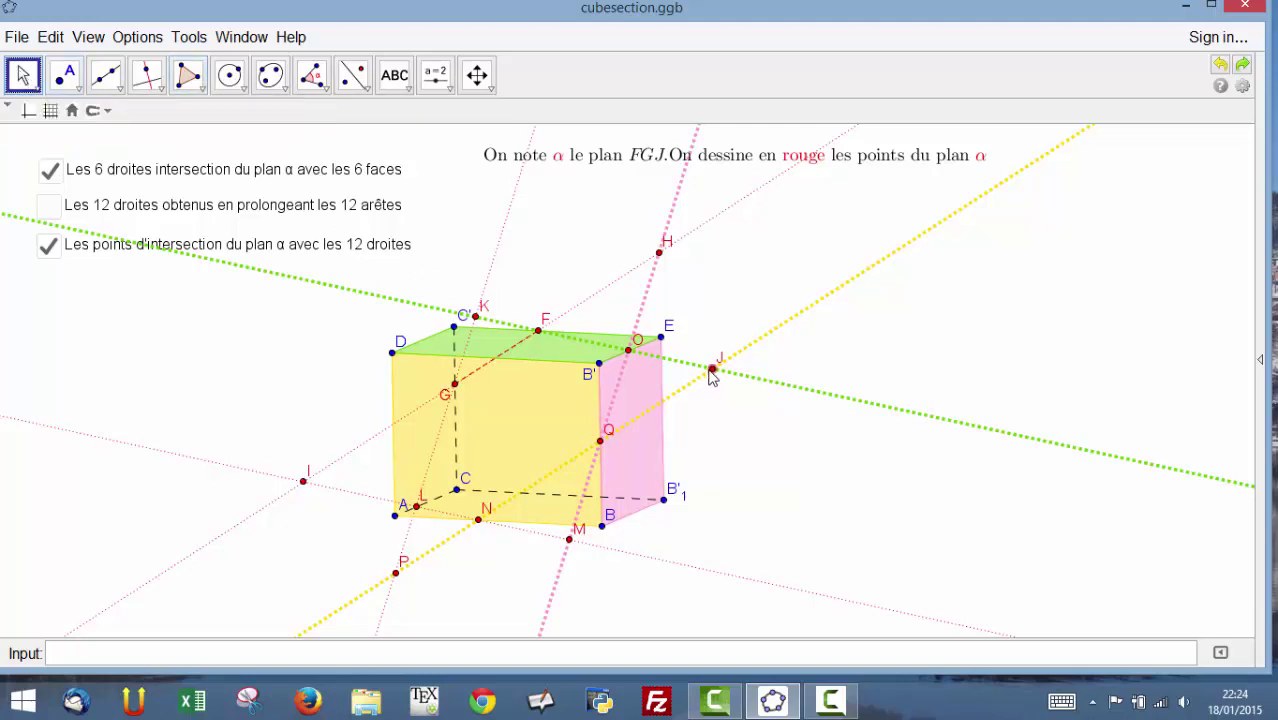
{"action": "left_click_drag", "start_coordinate": [711, 375], "coordinate": [756, 399]}
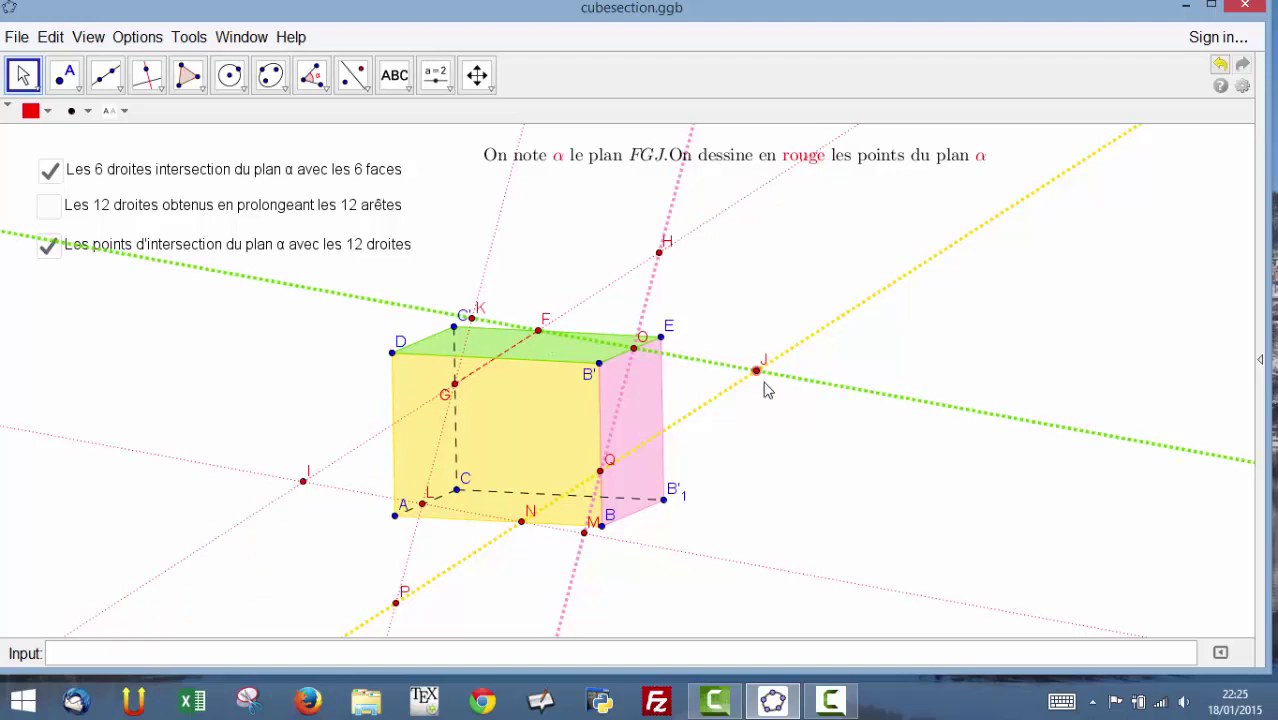
{"action": "left_click_drag", "start_coordinate": [757, 371], "coordinate": [940, 460]}
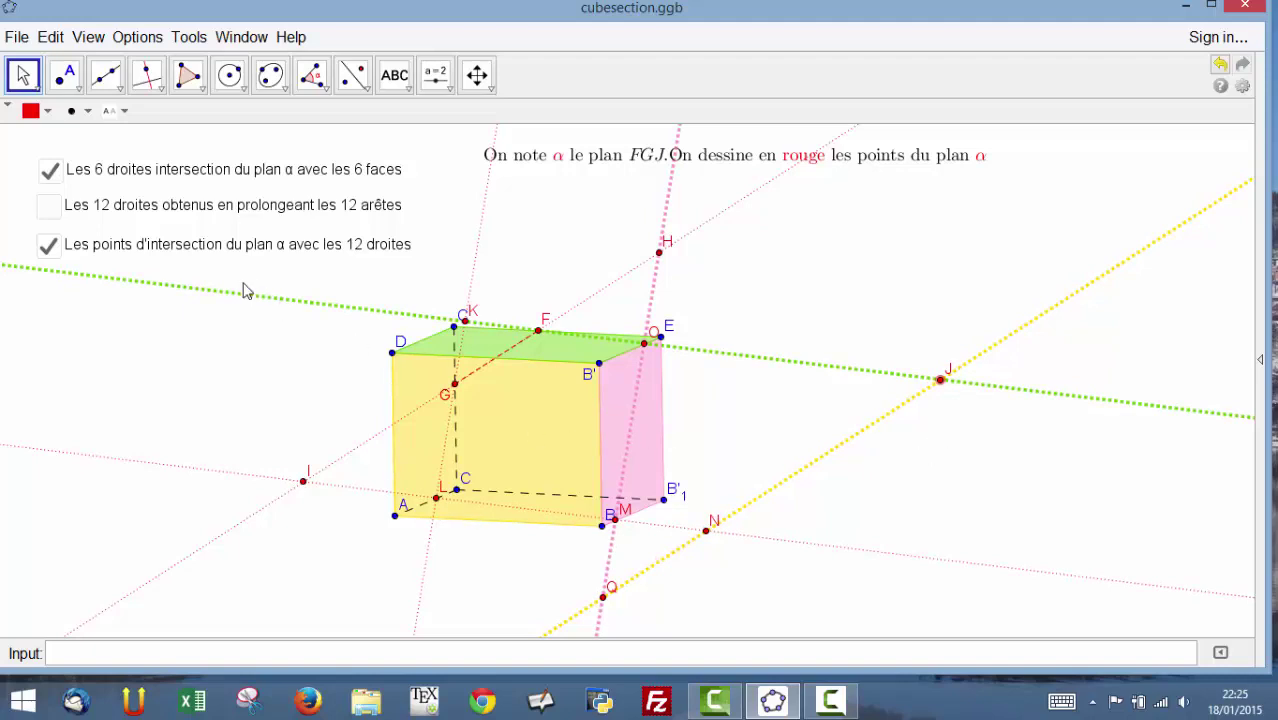
Draw the new section of the solid as a polygon through points F, O, M, L and G.
{"action": "left_click", "coordinate": [185, 78]}
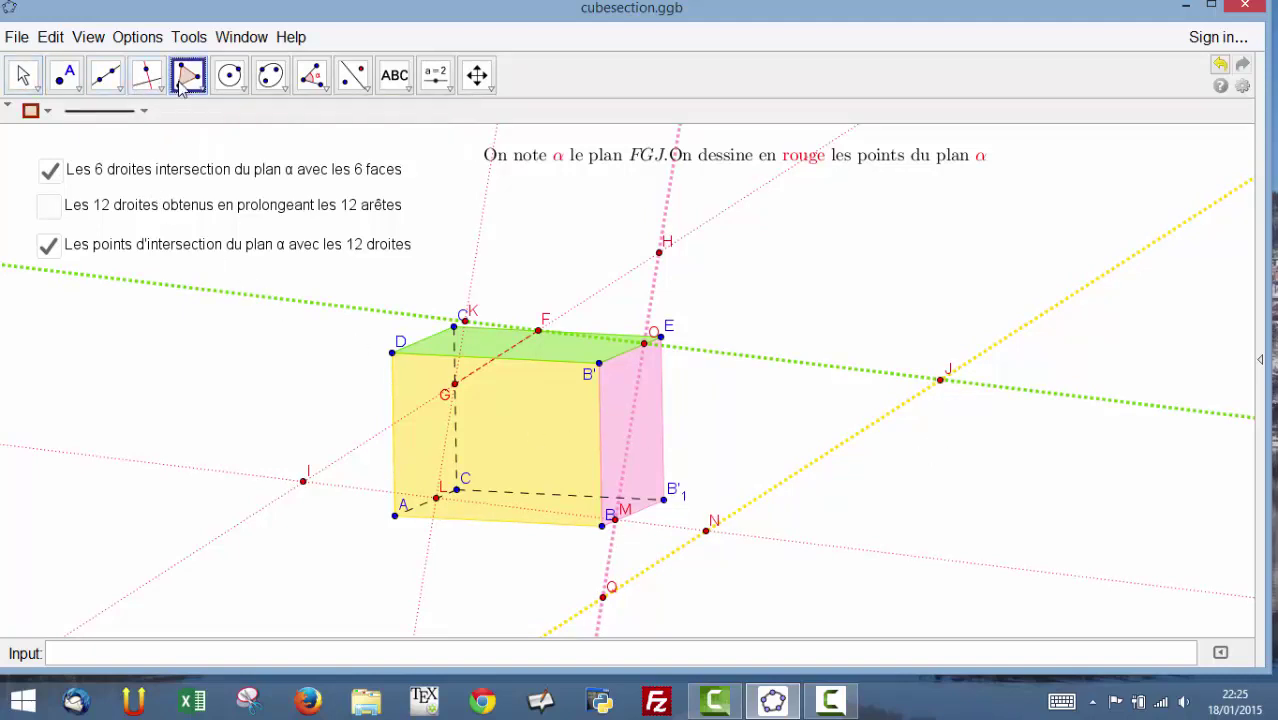
{"action": "left_click", "coordinate": [540, 331]}
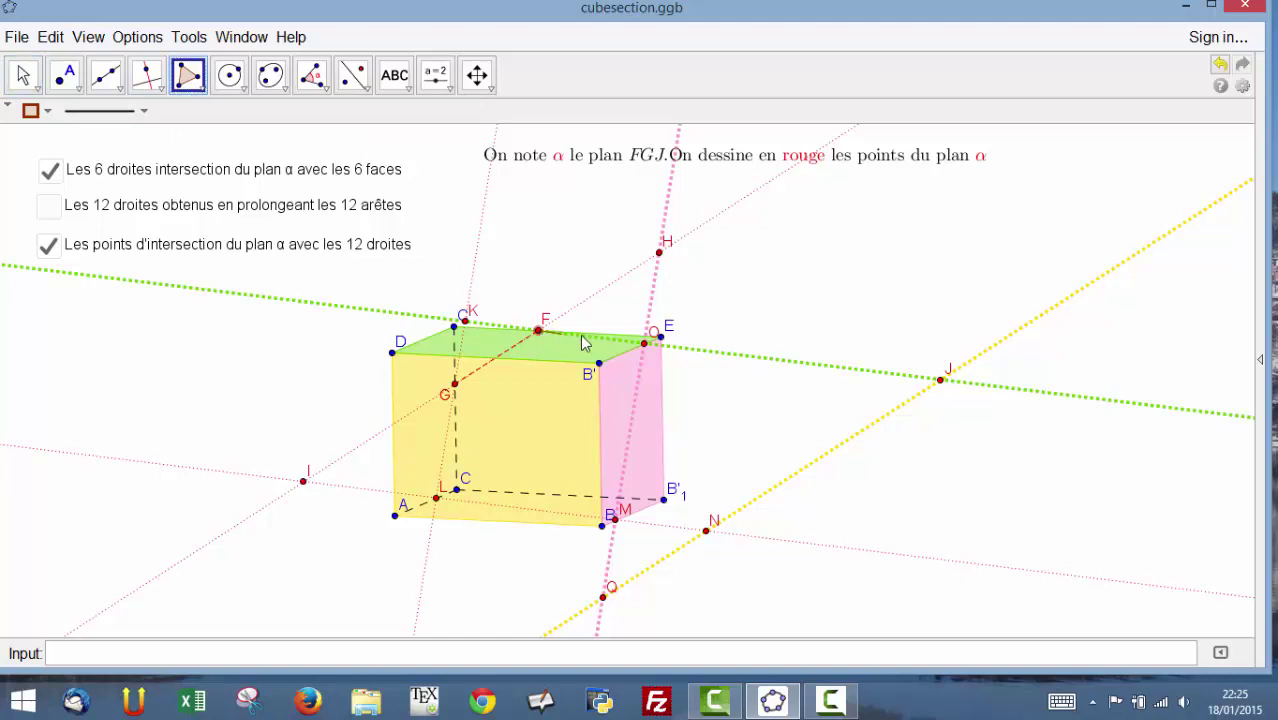
{"action": "left_click", "coordinate": [644, 344]}
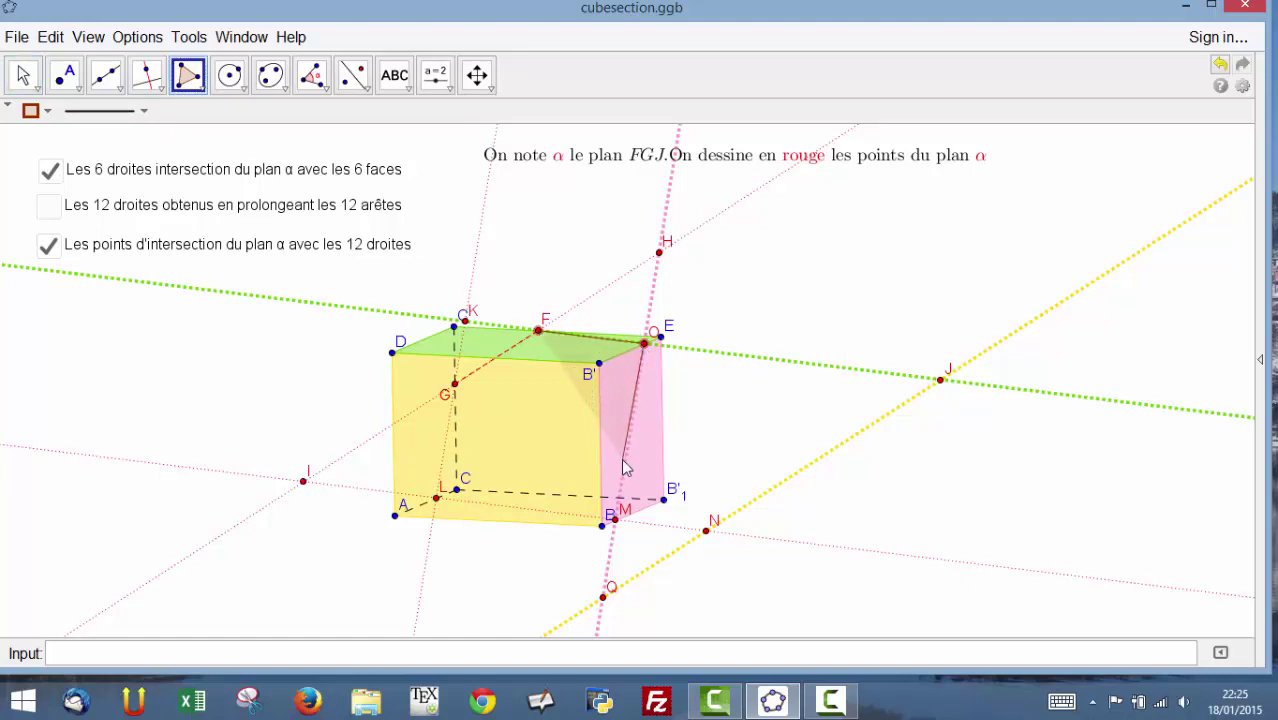
{"action": "left_click", "coordinate": [614, 518]}
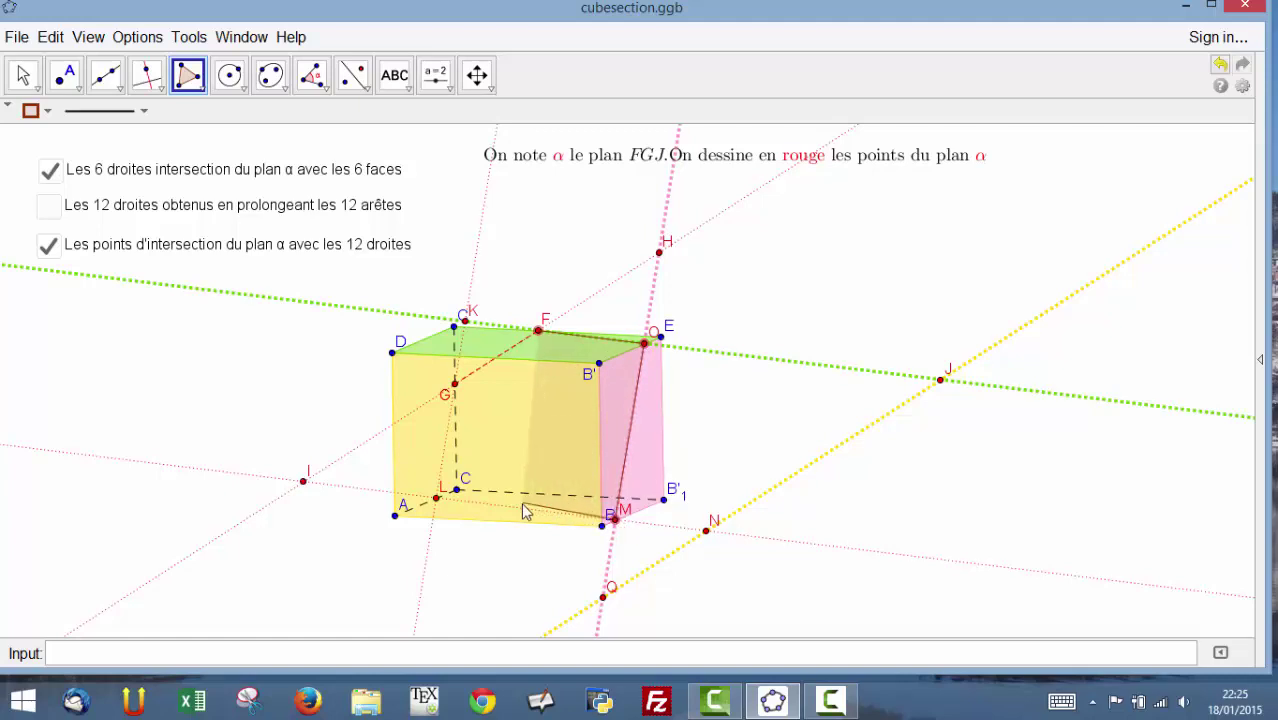
{"action": "left_click", "coordinate": [437, 499]}
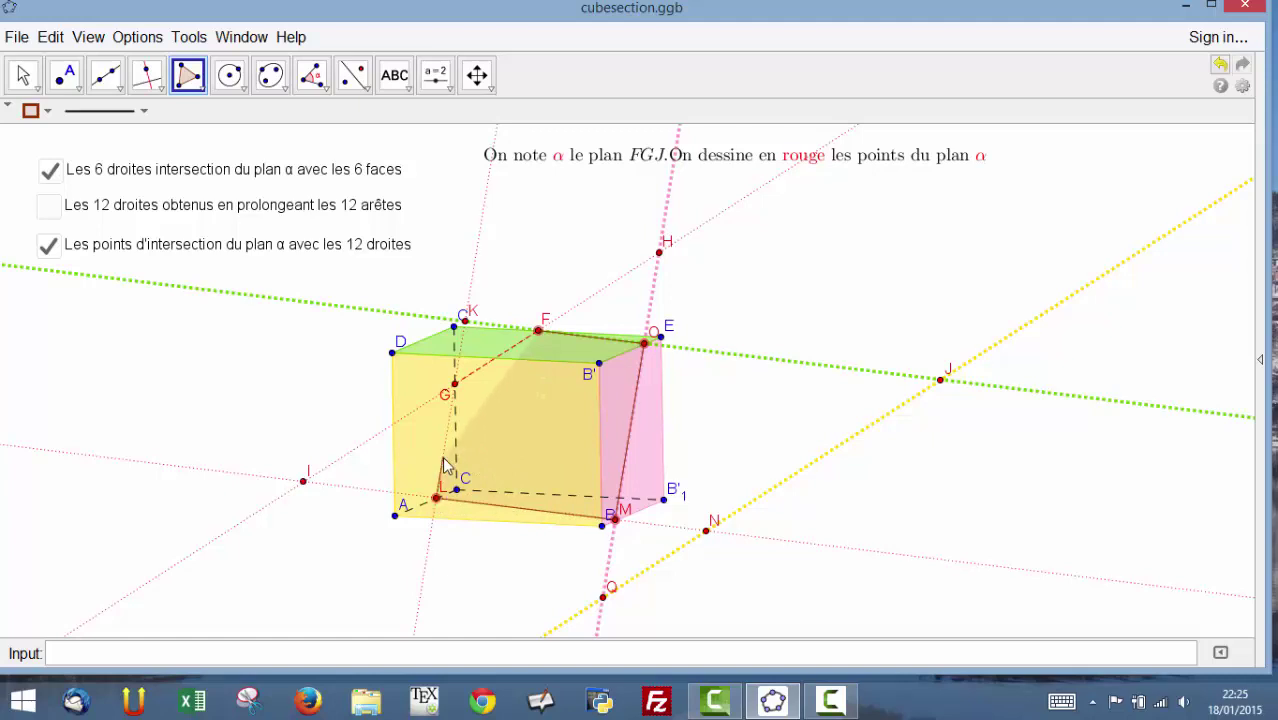
{"action": "left_click", "coordinate": [456, 385]}
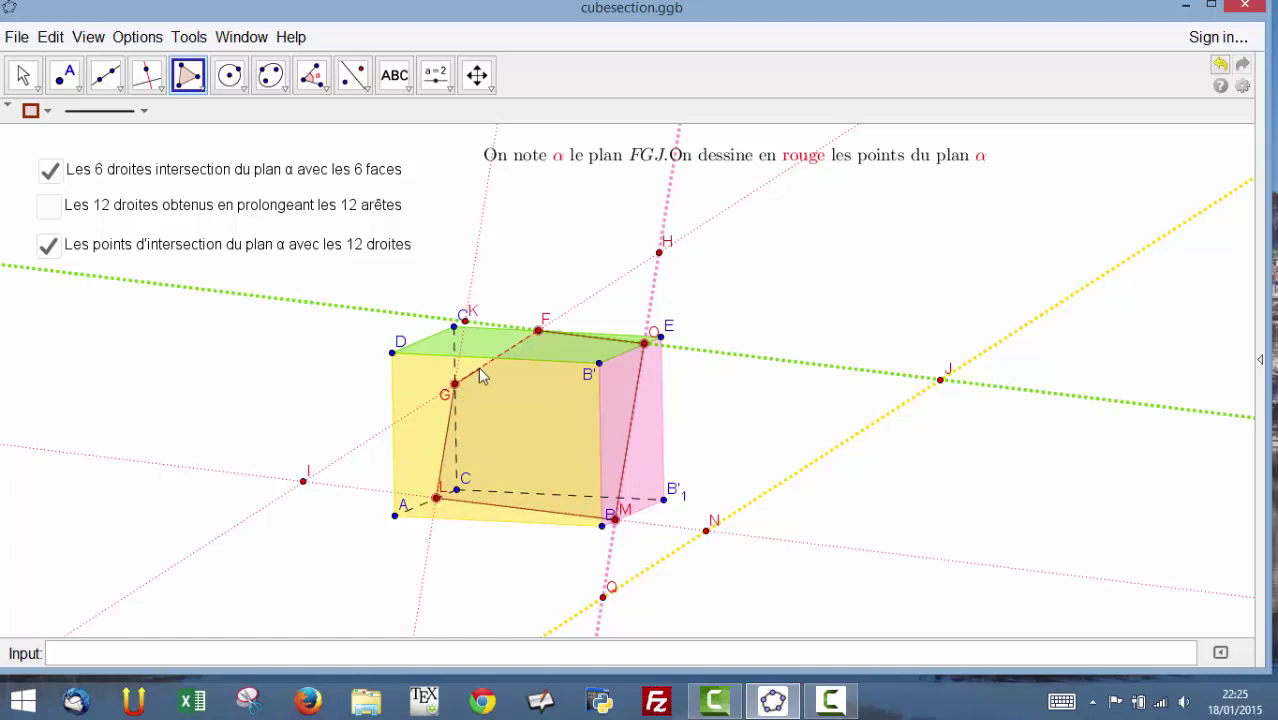
{"action": "left_click", "coordinate": [538, 331]}
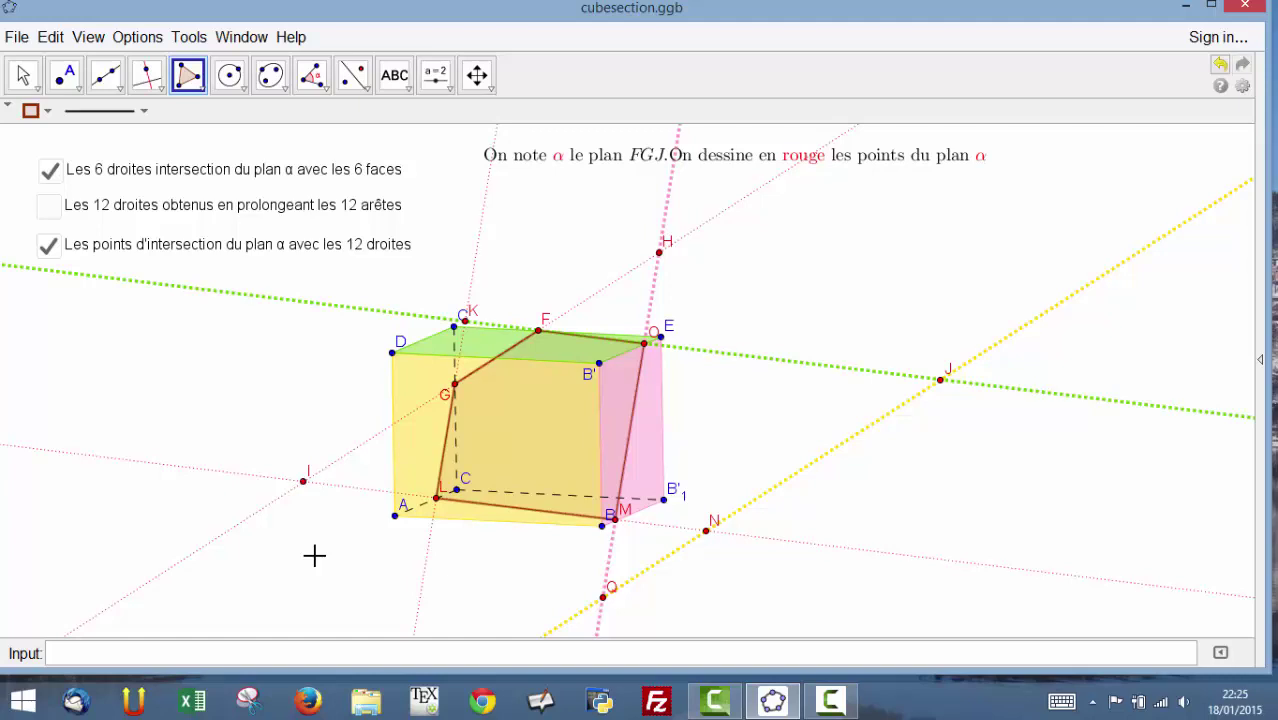
Slide G up edge CC' and partway back down, and move F along line C'E beyond E.
{"action": "left_click", "coordinate": [28, 78]}
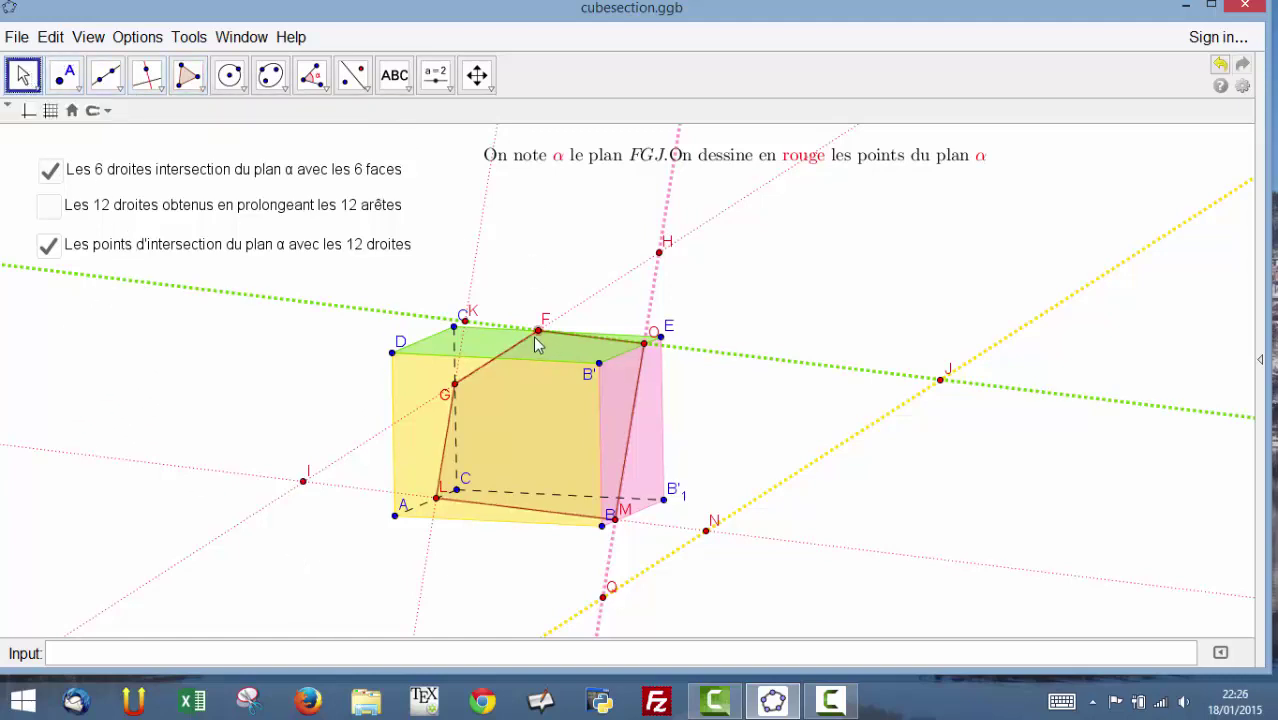
{"action": "left_click_drag", "start_coordinate": [455, 383], "coordinate": [460, 346]}
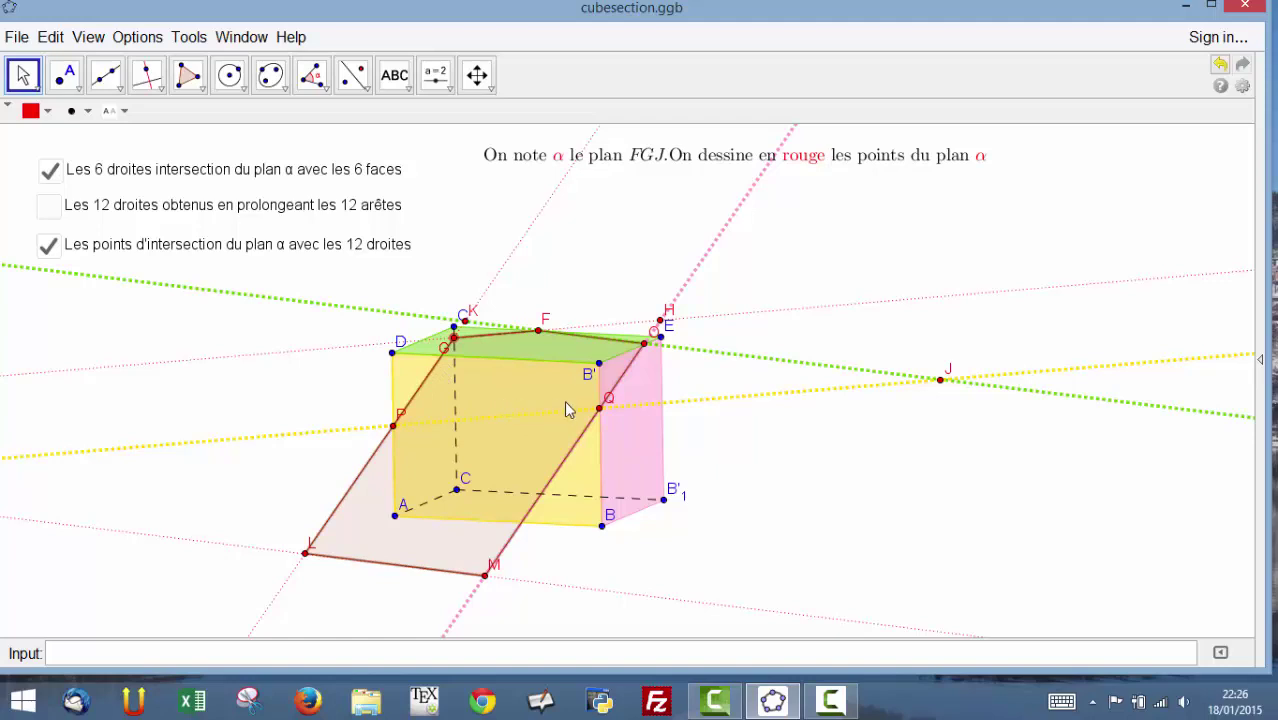
{"action": "left_click_drag", "start_coordinate": [537, 332], "coordinate": [705, 370]}
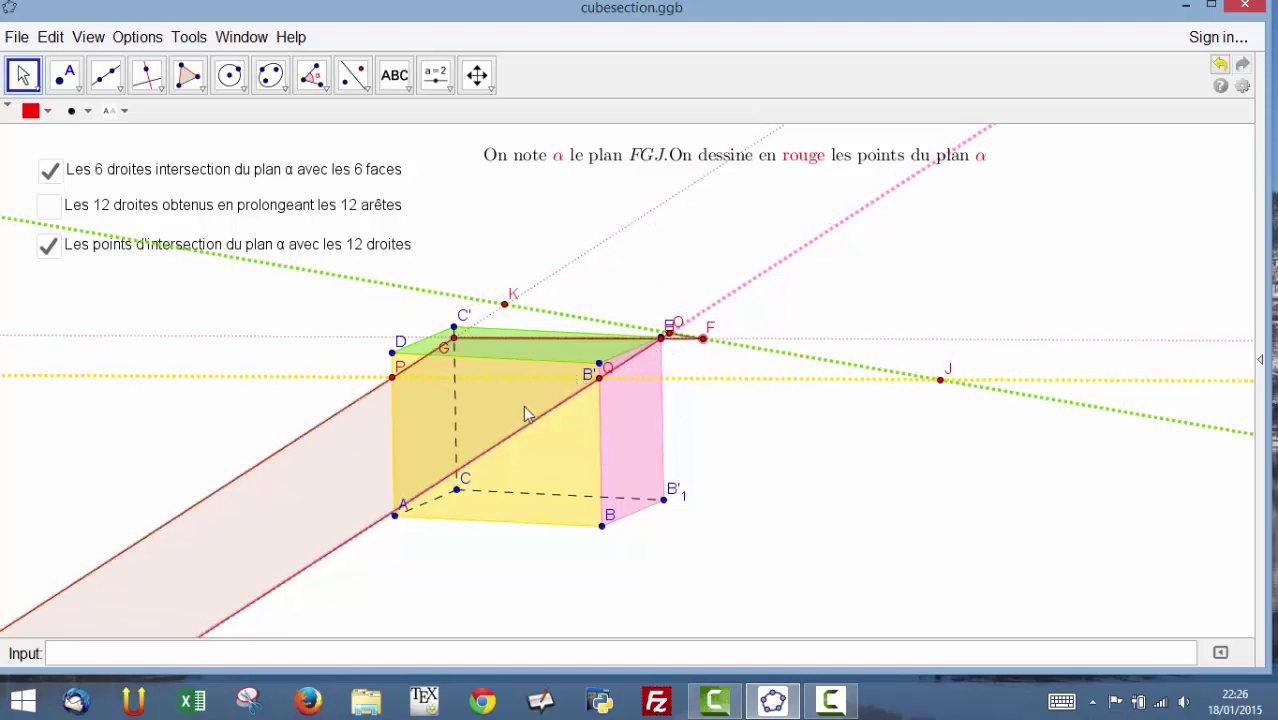
{"action": "left_click_drag", "start_coordinate": [454, 339], "coordinate": [453, 387]}
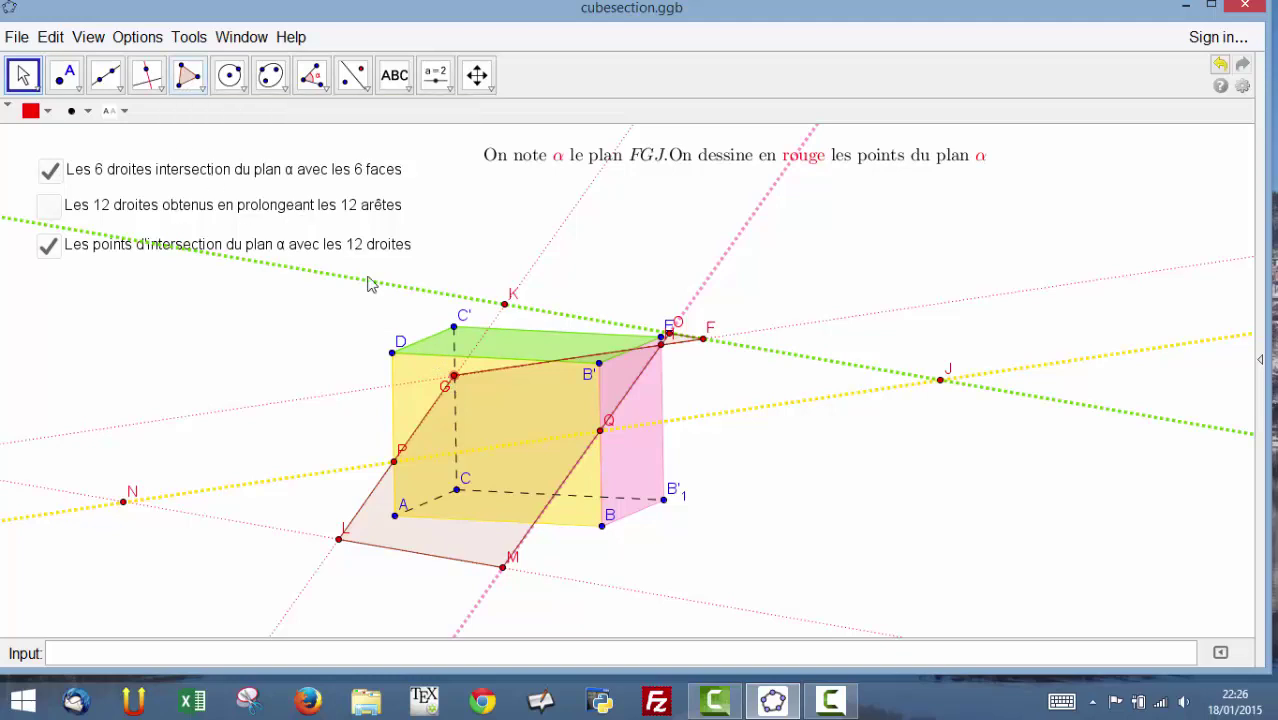
{"action": "left_click_drag", "start_coordinate": [705, 341], "coordinate": [746, 341]}
Delete the pentagon through points F, O, M, L and G.
{"action": "right_click", "coordinate": [700, 343]}
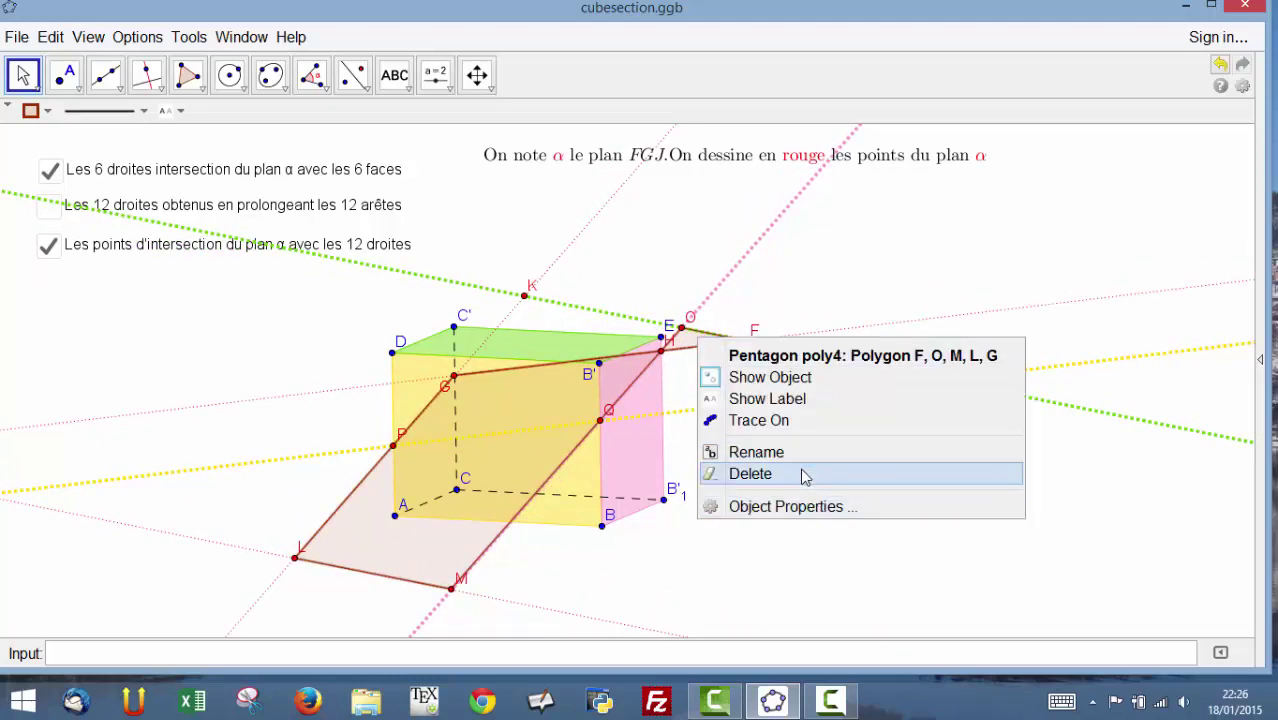
{"action": "left_click", "coordinate": [752, 474]}
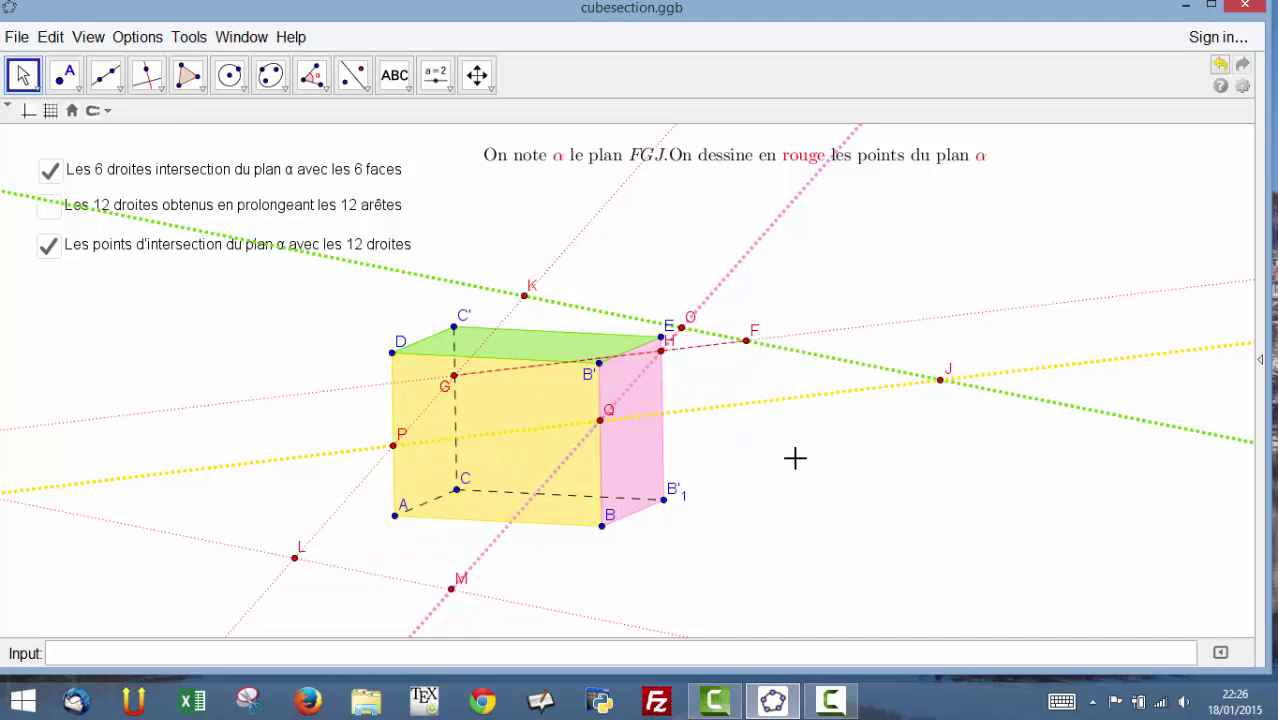
Draw the new section of the box as a closed polygon through points P, G, H and Q.
{"action": "left_click", "coordinate": [187, 78]}
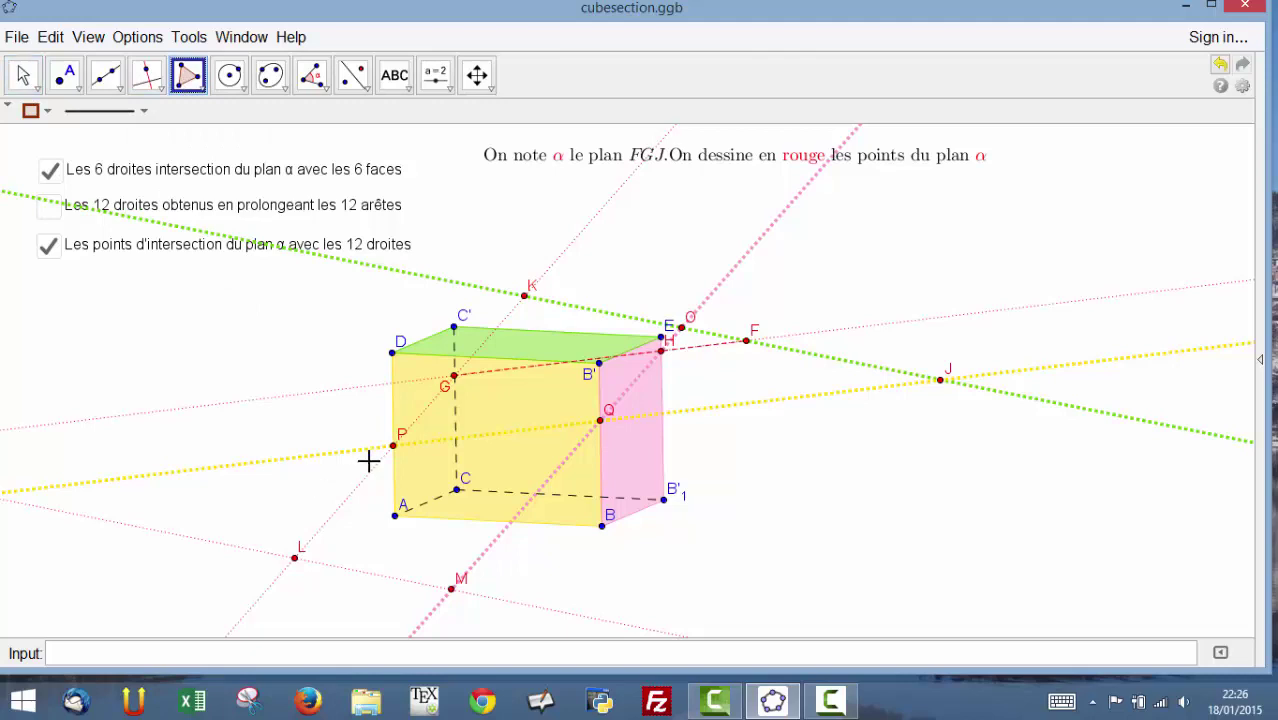
{"action": "left_click", "coordinate": [393, 445]}
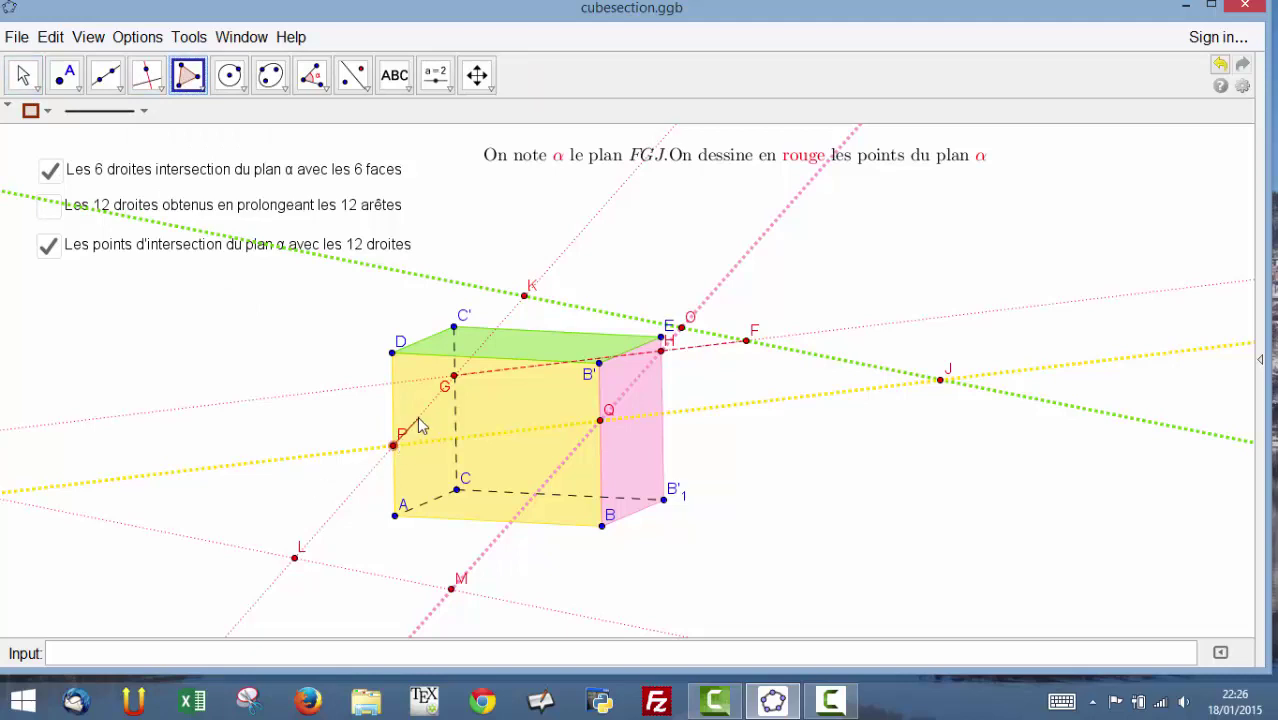
{"action": "left_click", "coordinate": [454, 377]}
{"action": "left_click", "coordinate": [661, 351]}
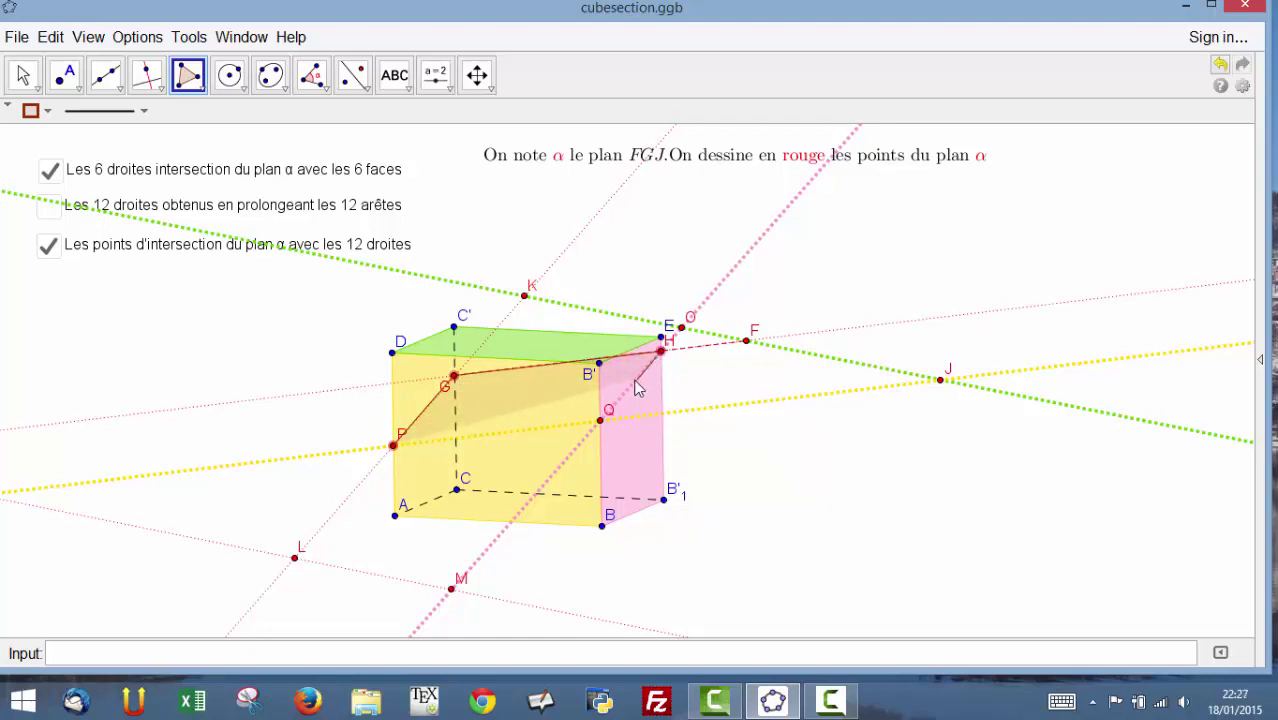
{"action": "left_click", "coordinate": [600, 421]}
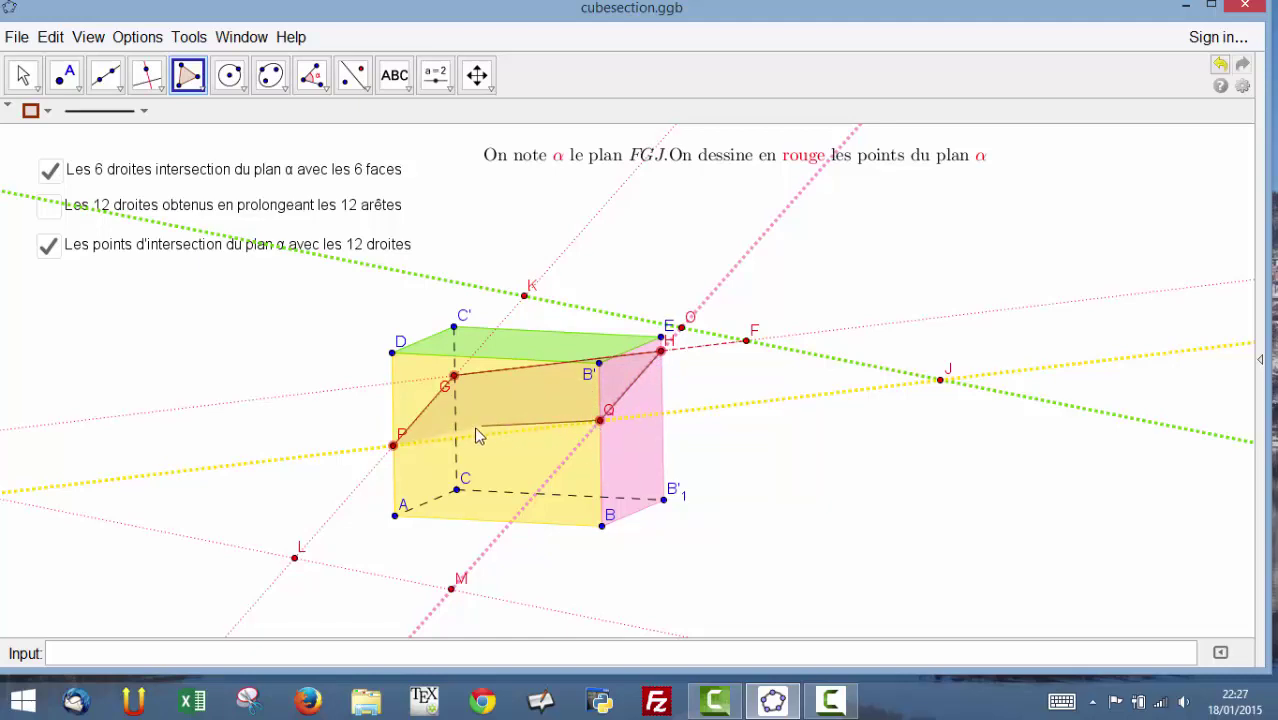
{"action": "left_click", "coordinate": [394, 447]}
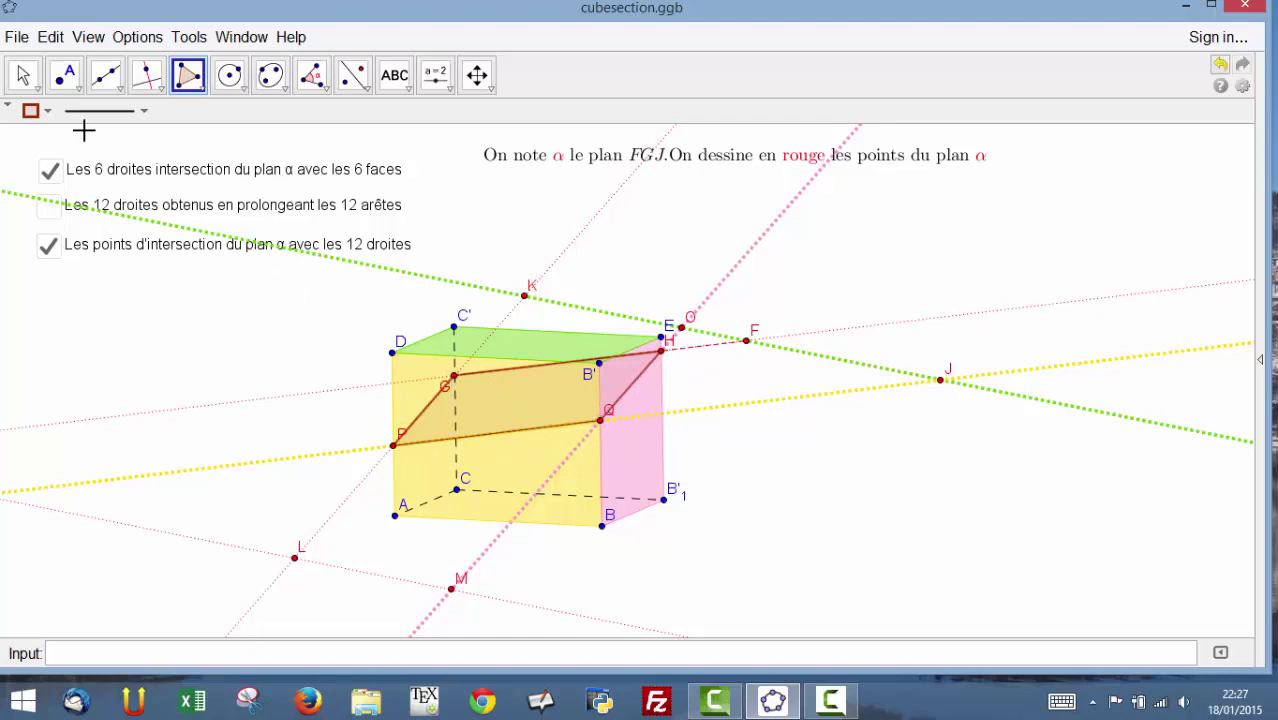
Slide G slightly down edge CC' and move F farther beyond E along line C'E.
{"action": "left_click", "coordinate": [27, 85]}
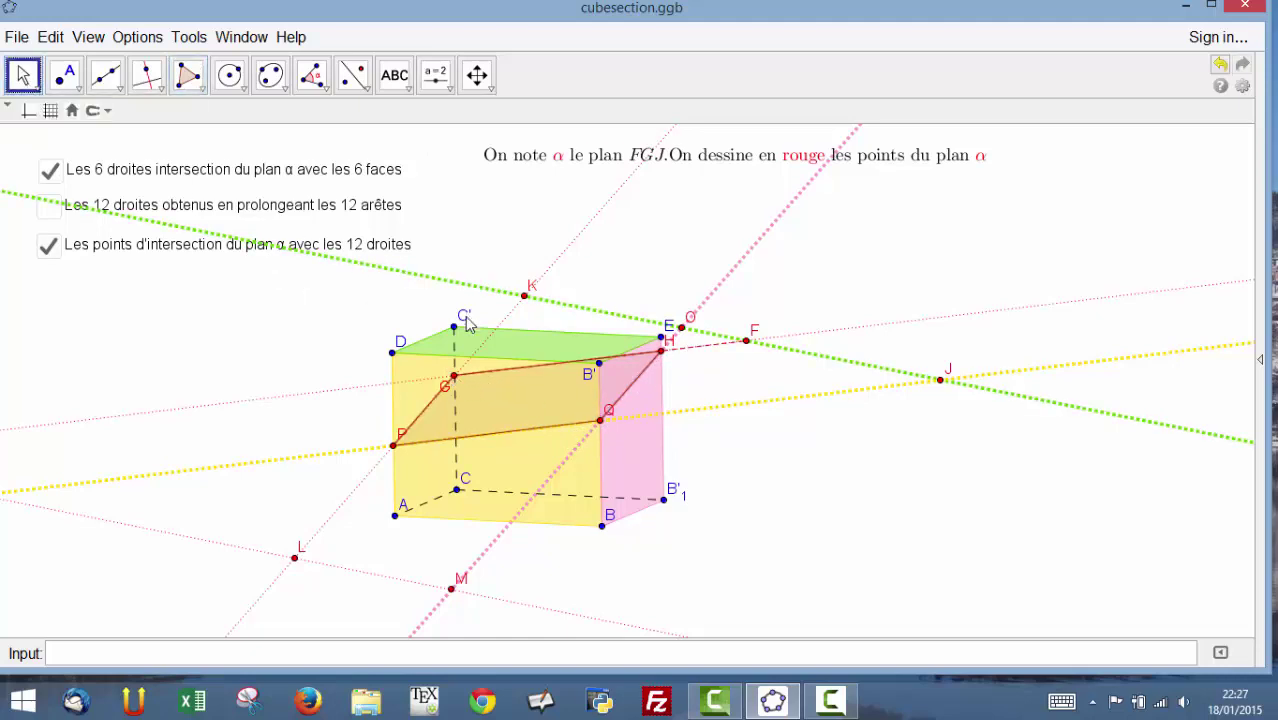
{"action": "left_click_drag", "start_coordinate": [461, 378], "coordinate": [472, 390]}
{"action": "left_click_drag", "start_coordinate": [746, 342], "coordinate": [823, 547]}
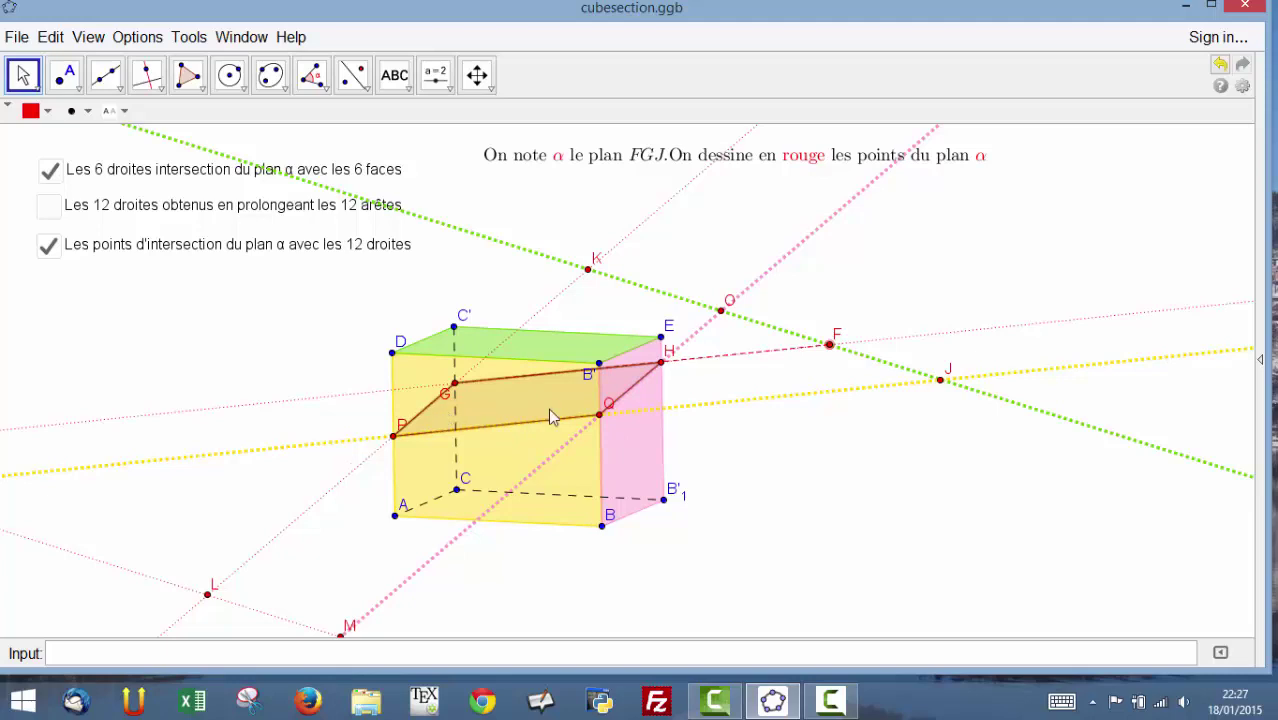
{"action": "key", "text": "Escape"}
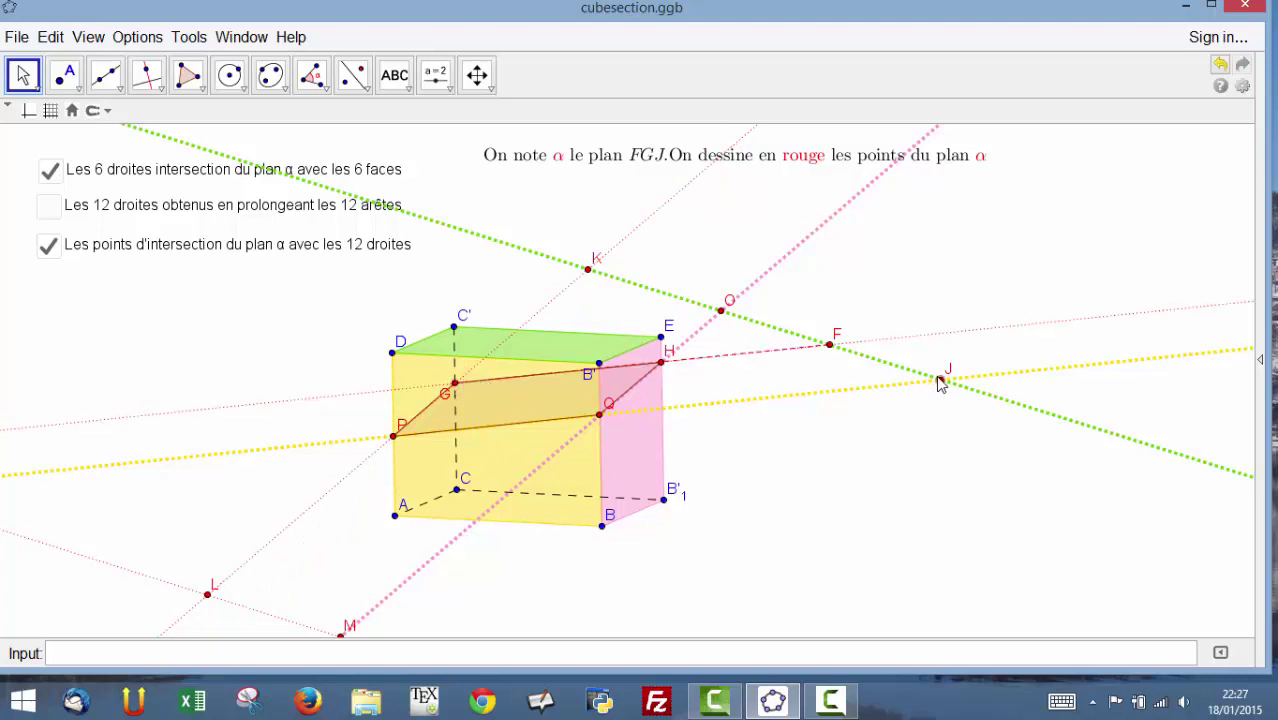
Slide J closer to B' along line DB', and move F slightly farther from E along line C'E.
{"action": "left_click_drag", "start_coordinate": [940, 383], "coordinate": [866, 395]}
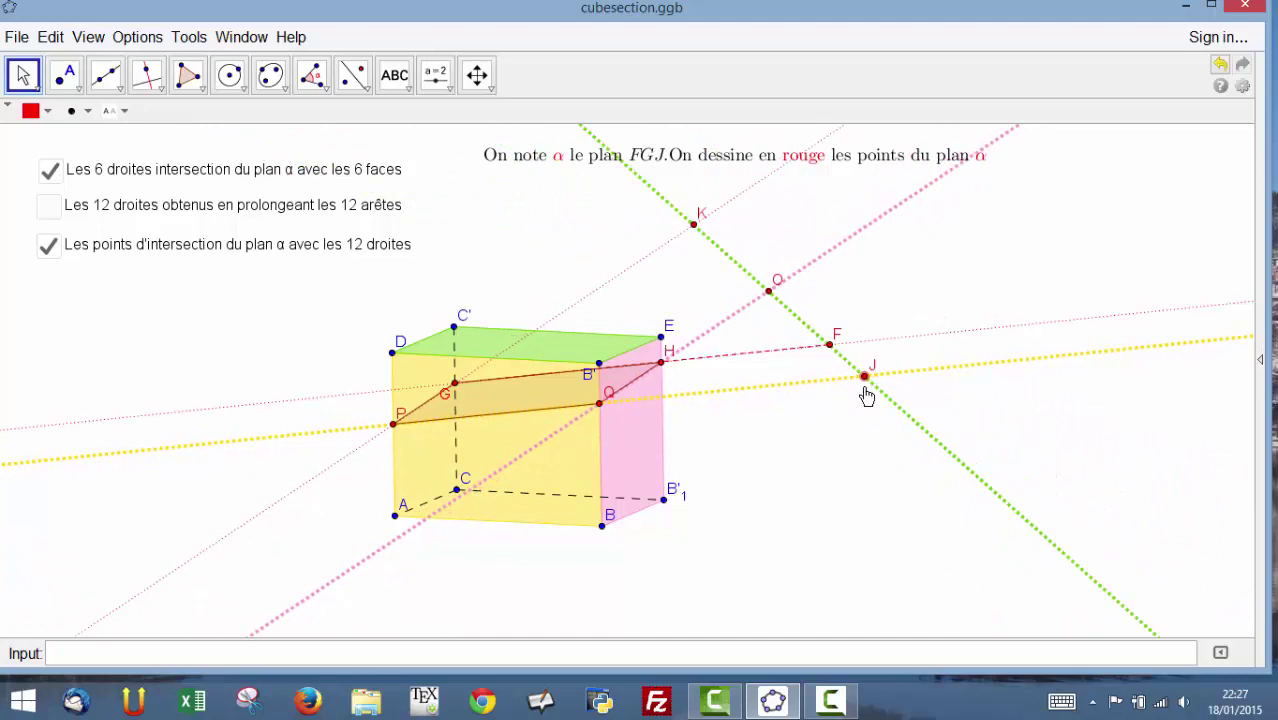
{"action": "left_click_drag", "start_coordinate": [831, 350], "coordinate": [862, 358]}
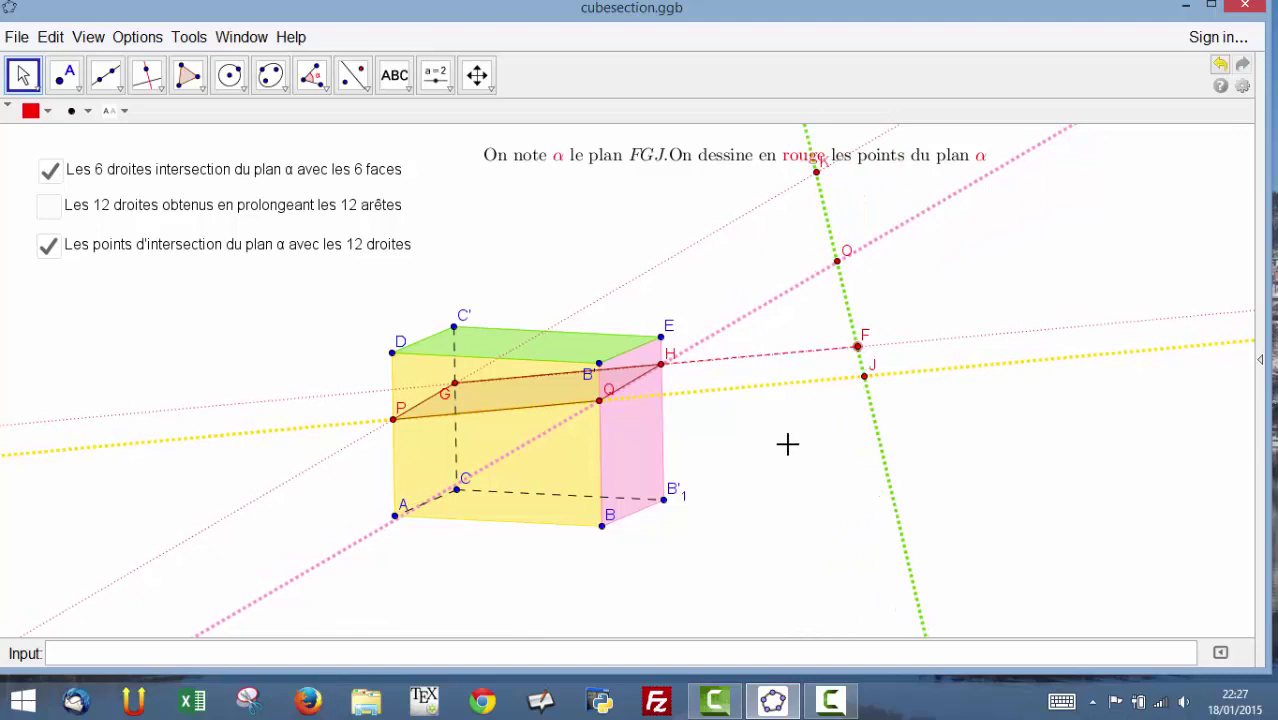